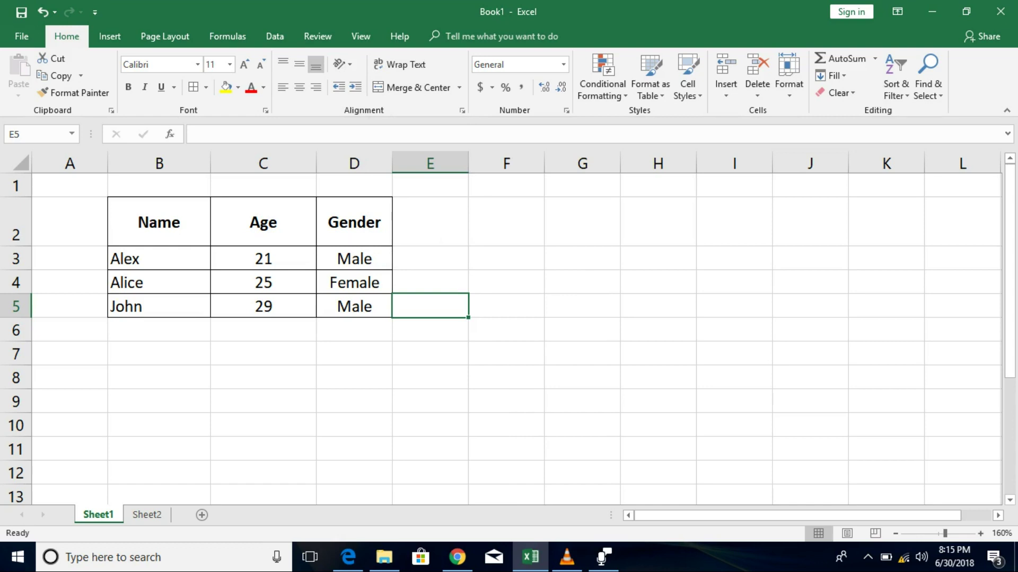
Angle the text of the Name header in cell B2 counterclockwise
left_click(159, 222)
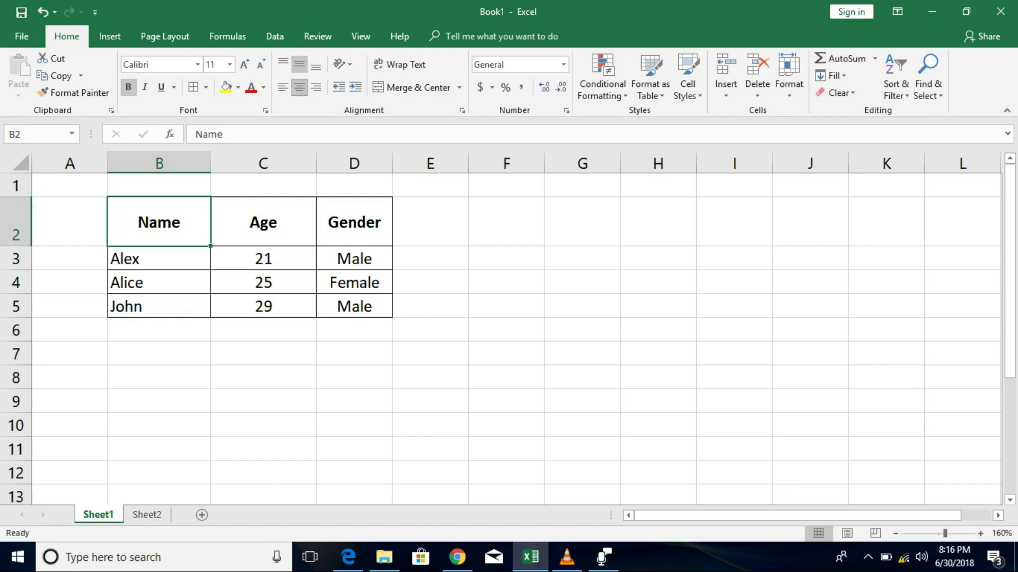
left_click(342, 64)
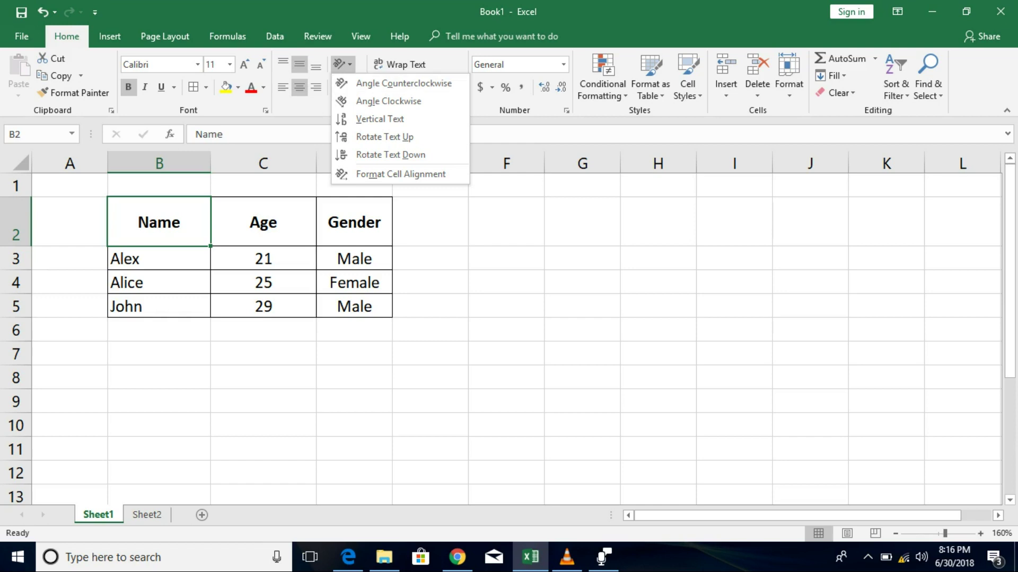
key("Escape")
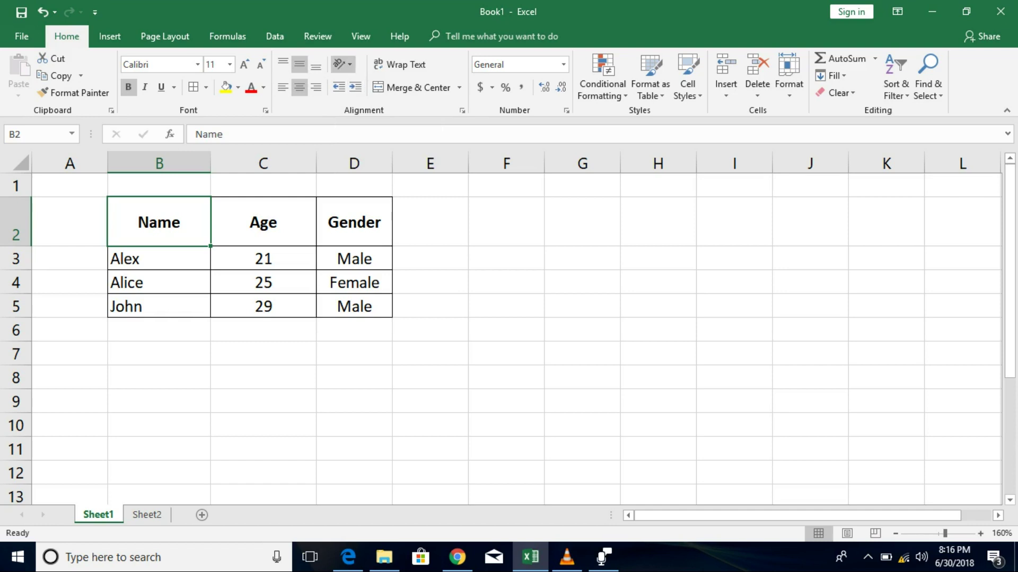
left_click(342, 64)
left_click(402, 83)
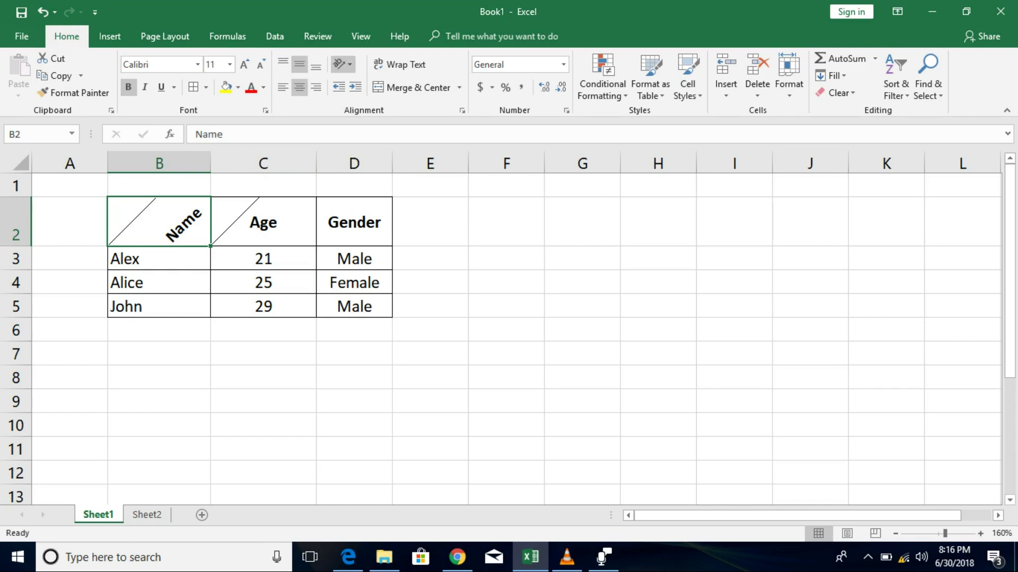
Angle the Name header in B2 clockwise, and try a narrower column B before widening it again
left_click(342, 64)
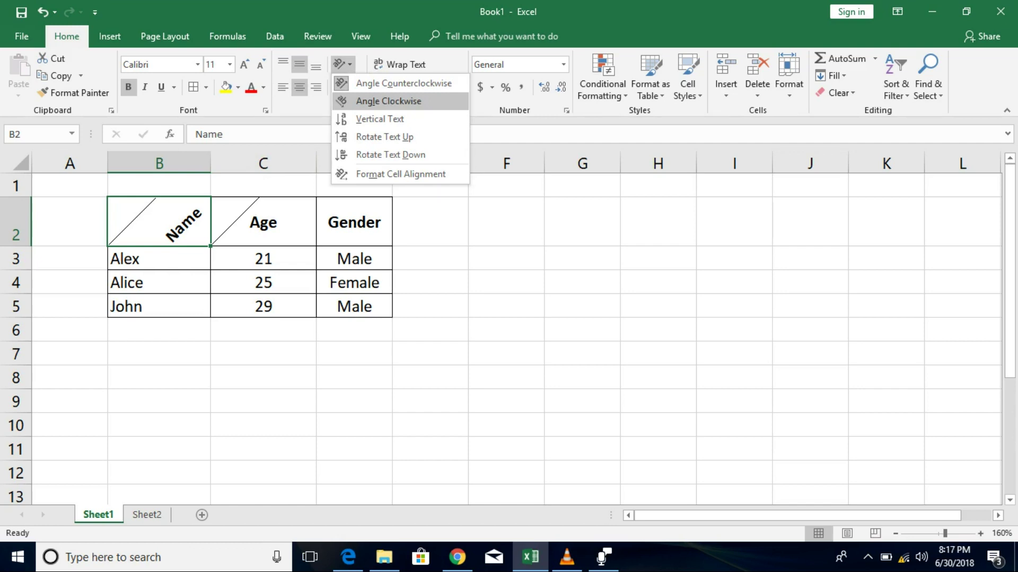
key("Return")
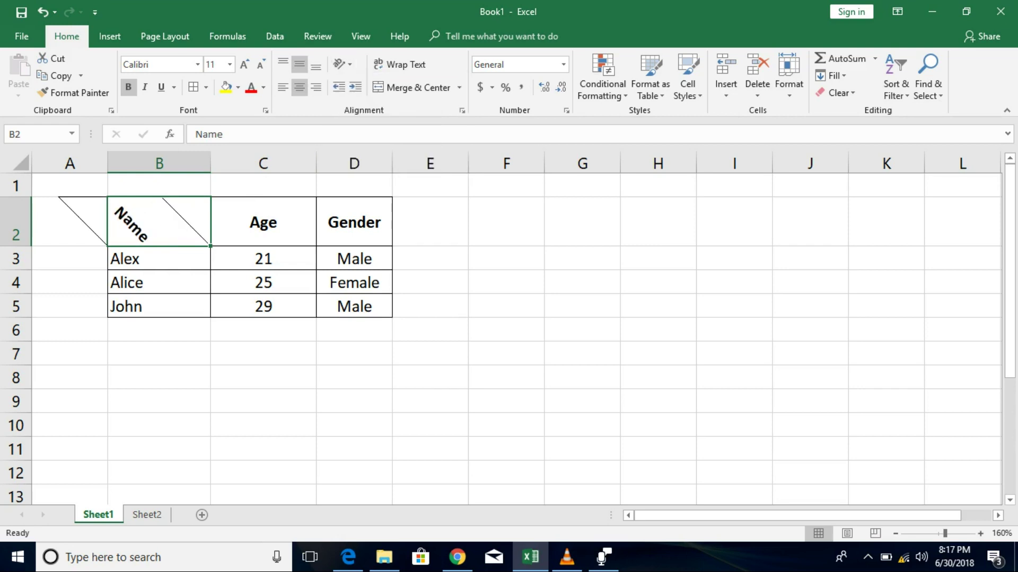
left_click_drag(210, 163, 159, 163)
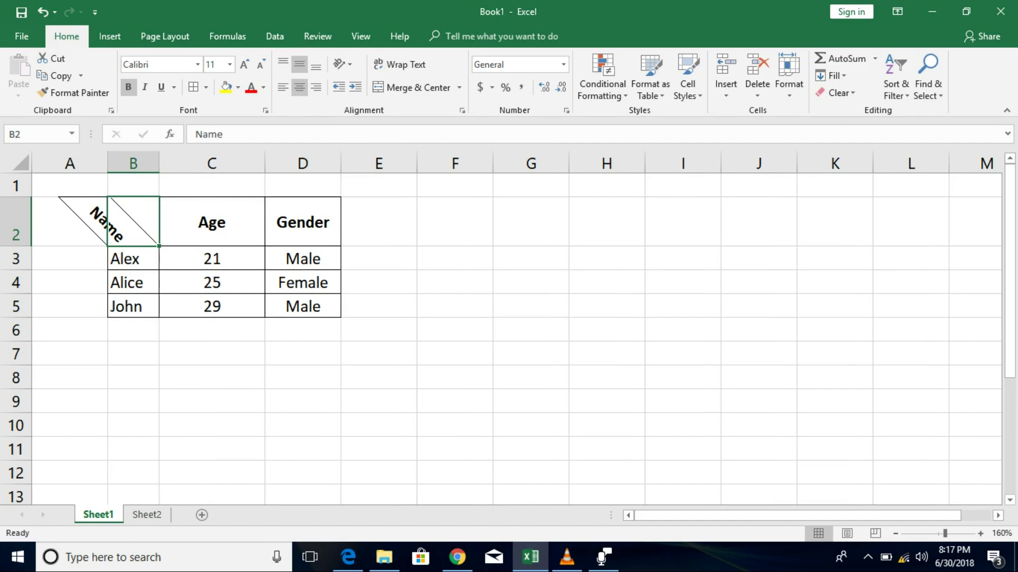
left_click_drag(159, 163, 207, 163)
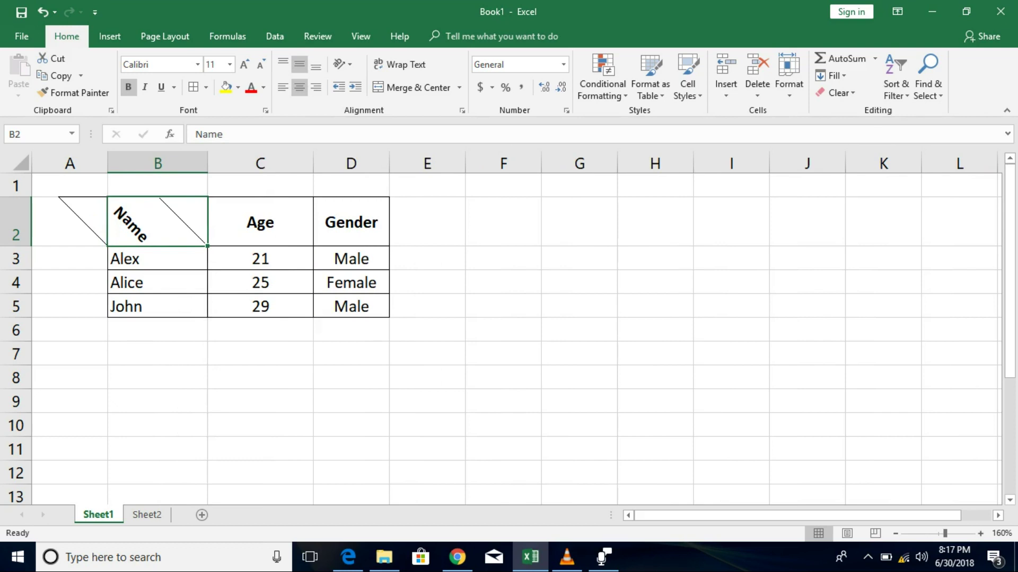
Set the Name header in B2 to vertical text, and fit it with a taller row 2 and a narrower column B
left_click(342, 64)
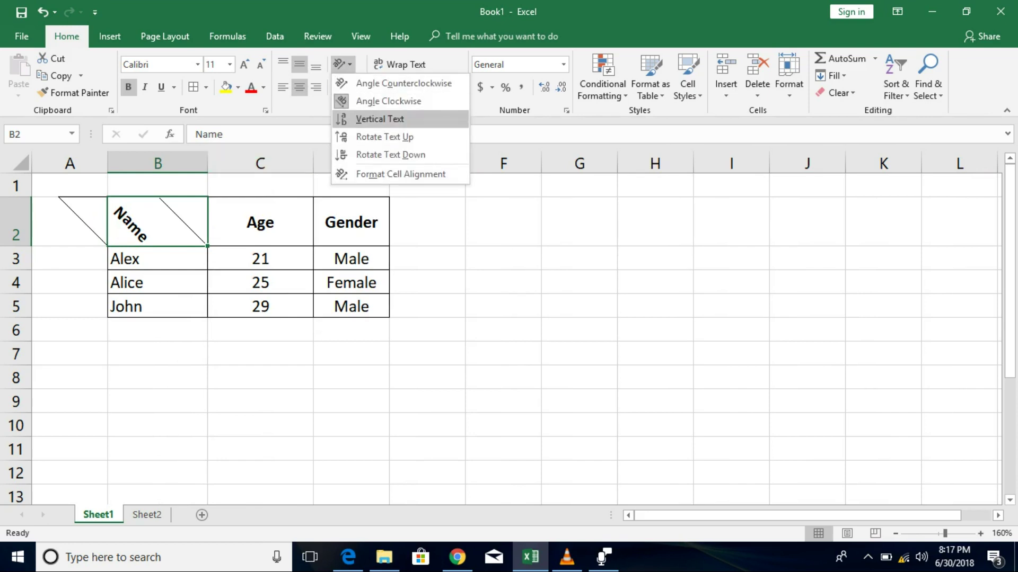
left_click(380, 119)
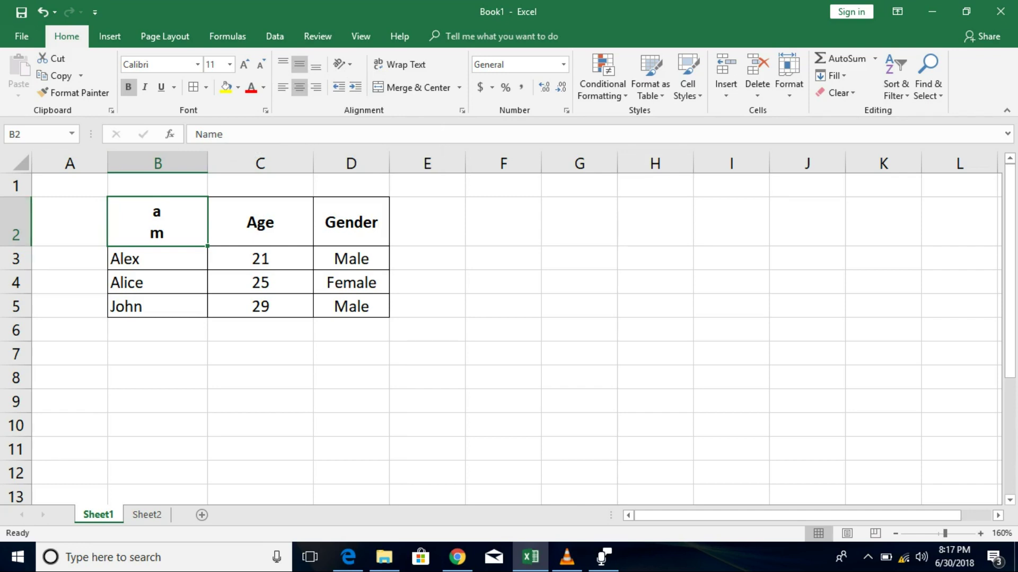
left_click_drag(16, 247, 16, 296)
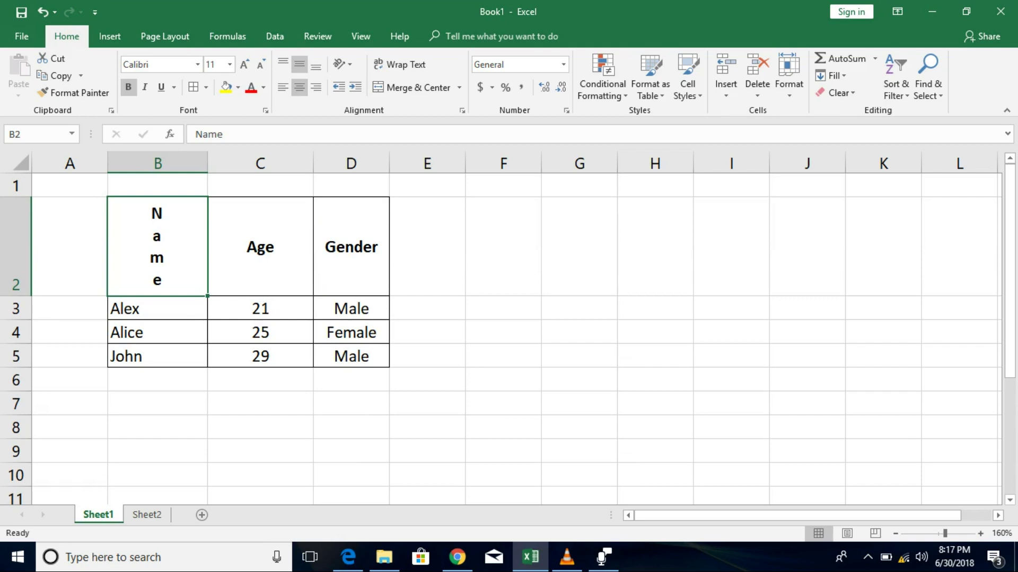
left_click_drag(207, 163, 161, 163)
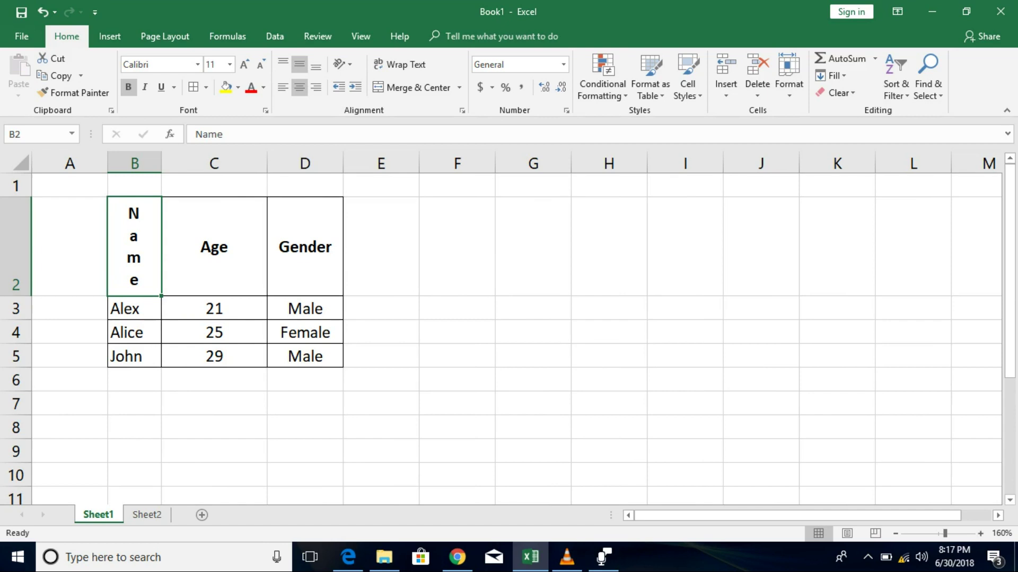
Rotate the Age header in C2 upward and narrow column C to about the width of column B
left_click(214, 247)
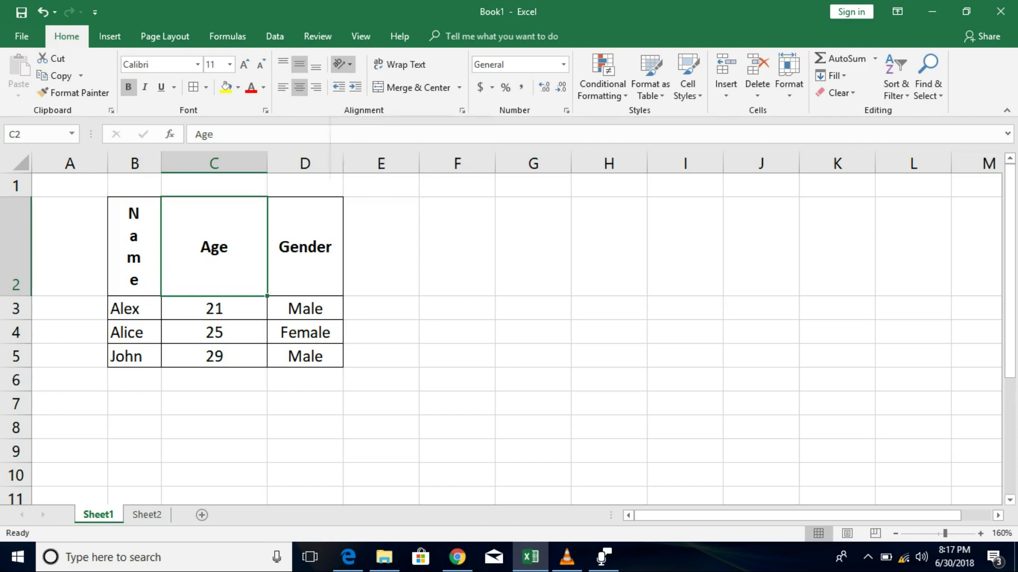
left_click(342, 64)
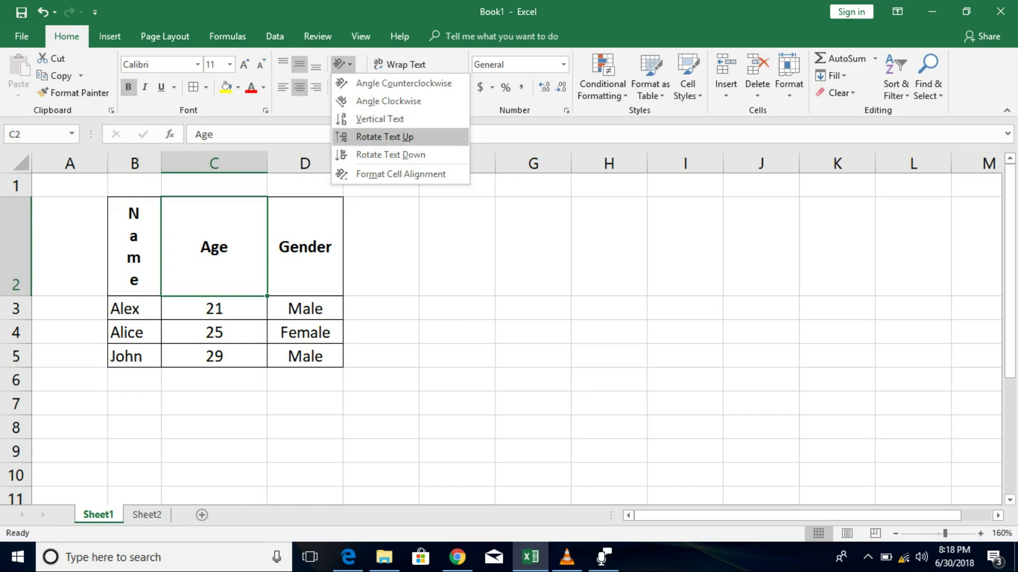
key("Return")
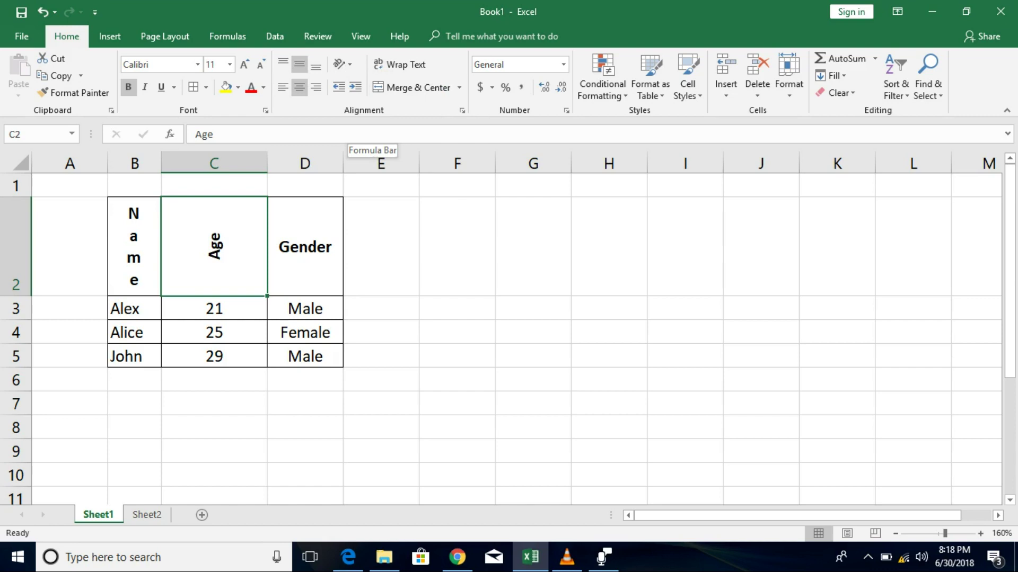
left_click(134, 246)
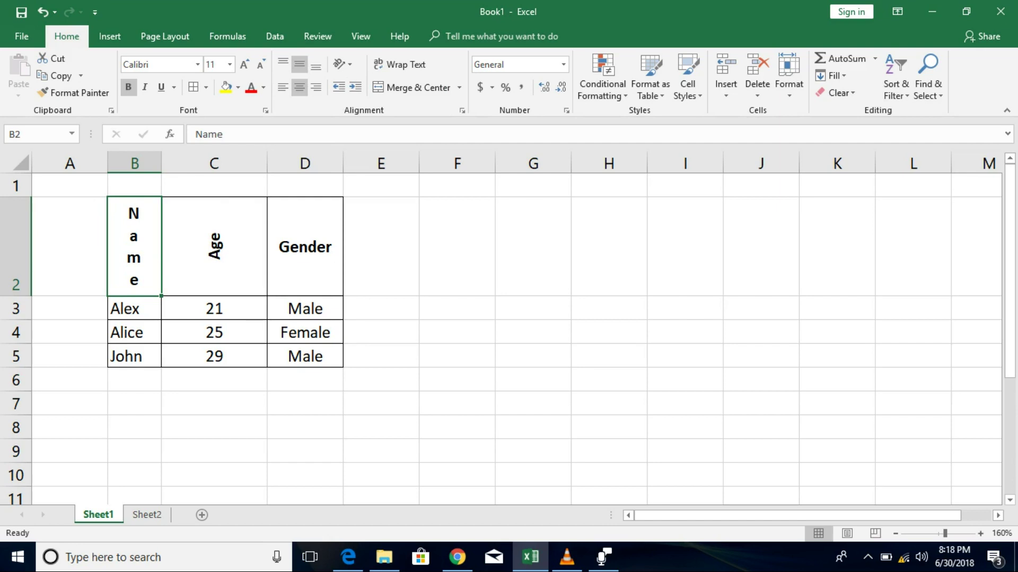
left_click(214, 246)
left_click_drag(267, 163, 213, 163)
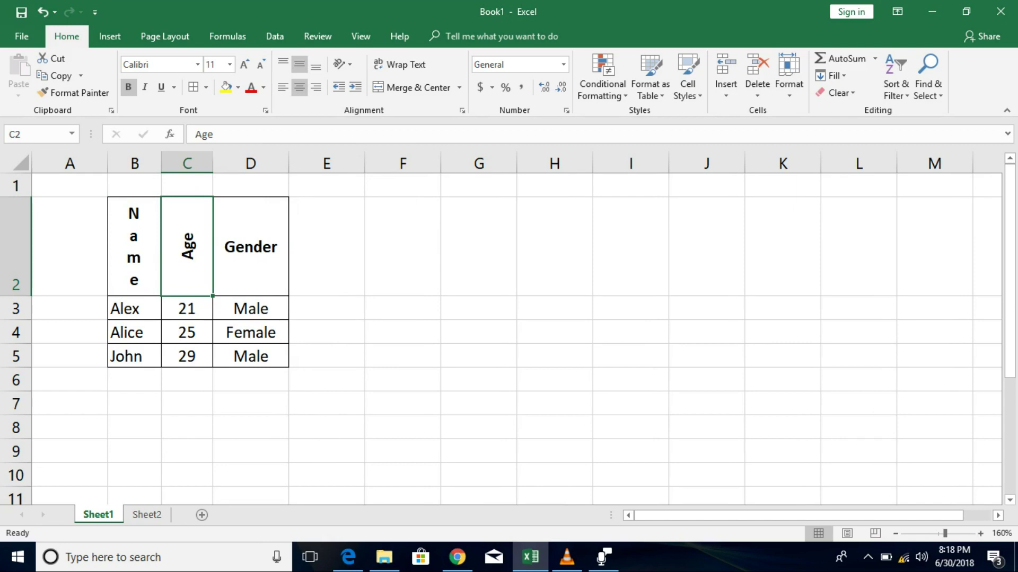
Rotate the text of the Gender header in cell D2 downward
left_click(250, 247)
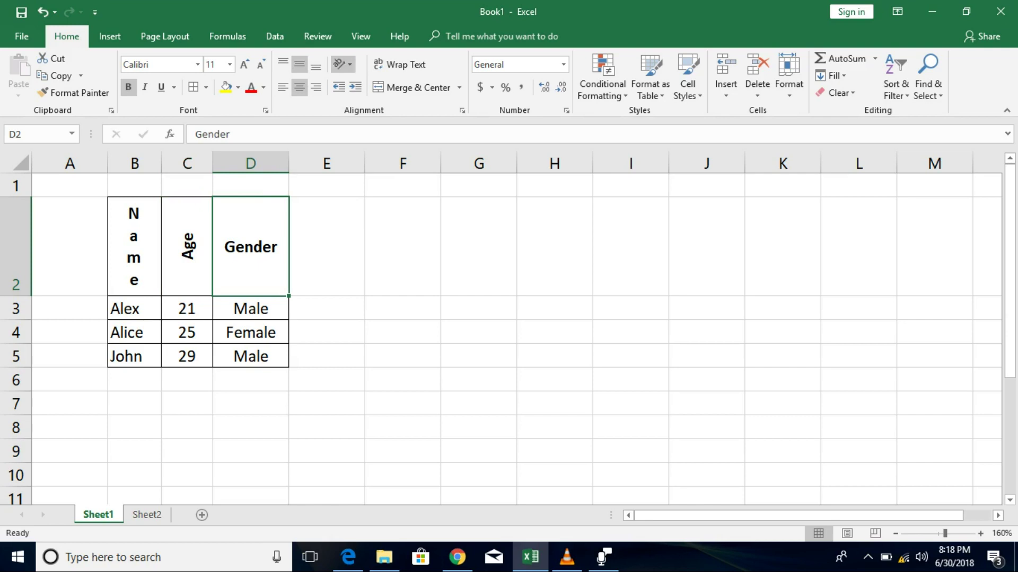
left_click(342, 64)
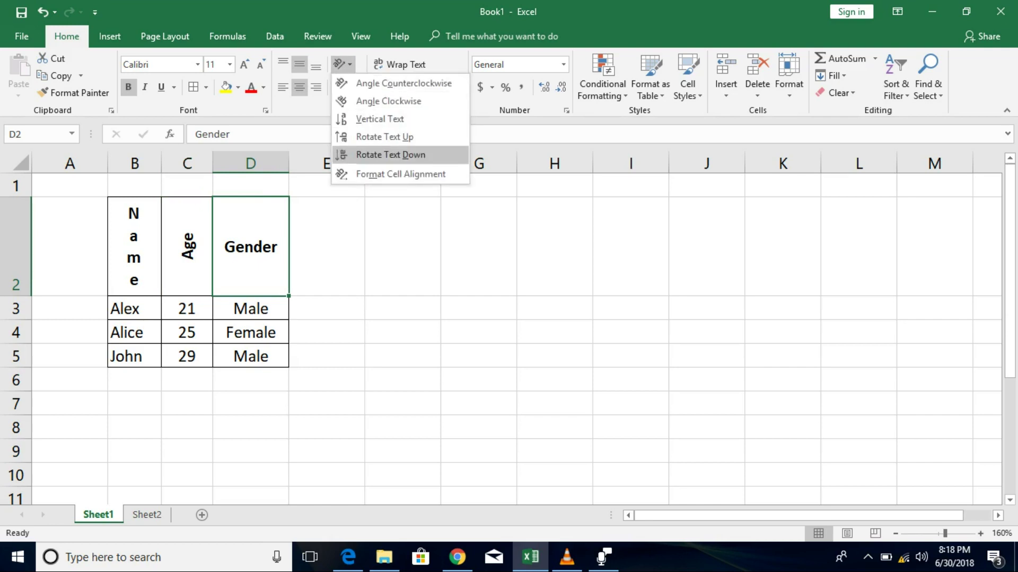
left_click(391, 154)
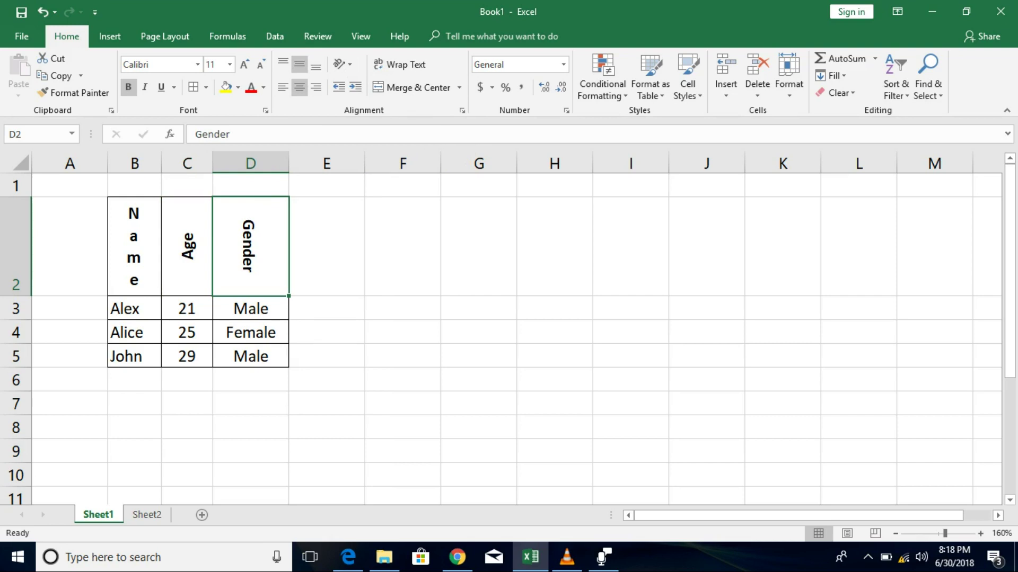
Set the Gender header's text orientation to -60 degrees in the cell alignment settings and widen column D to fit it
left_click(342, 64)
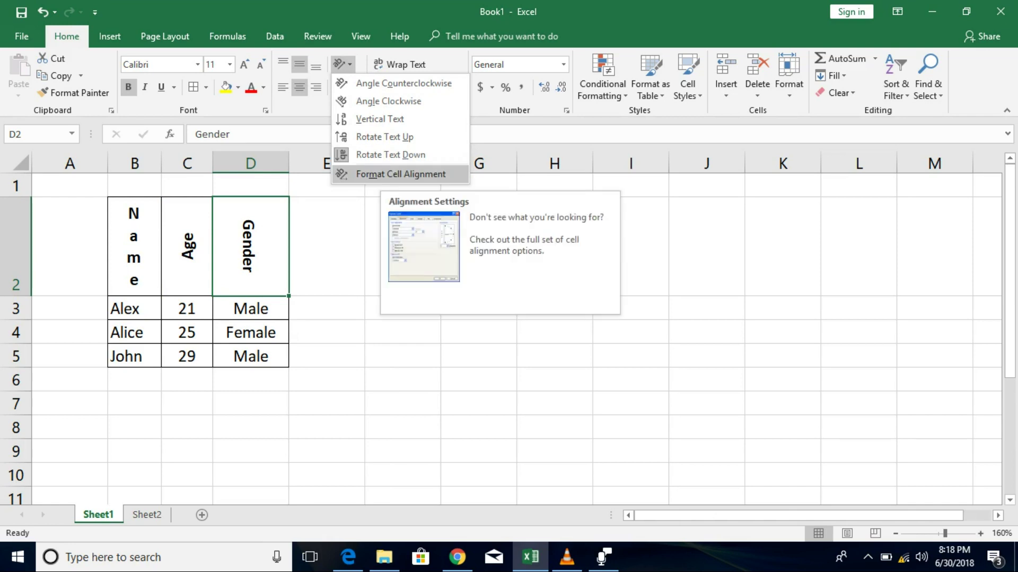
key("Escape")
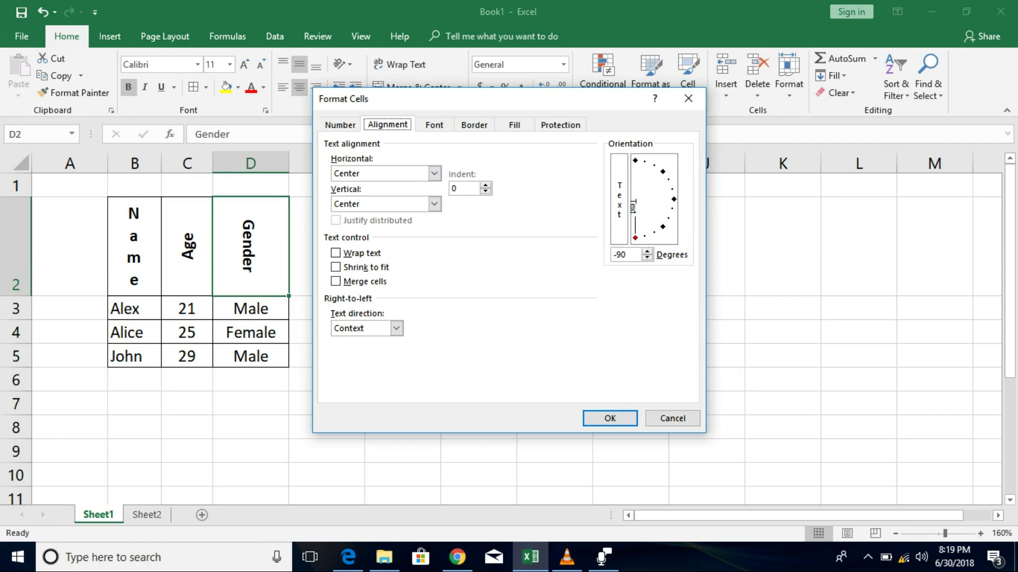
left_click_drag(635, 237, 651, 233)
type("-60")
key("Return")
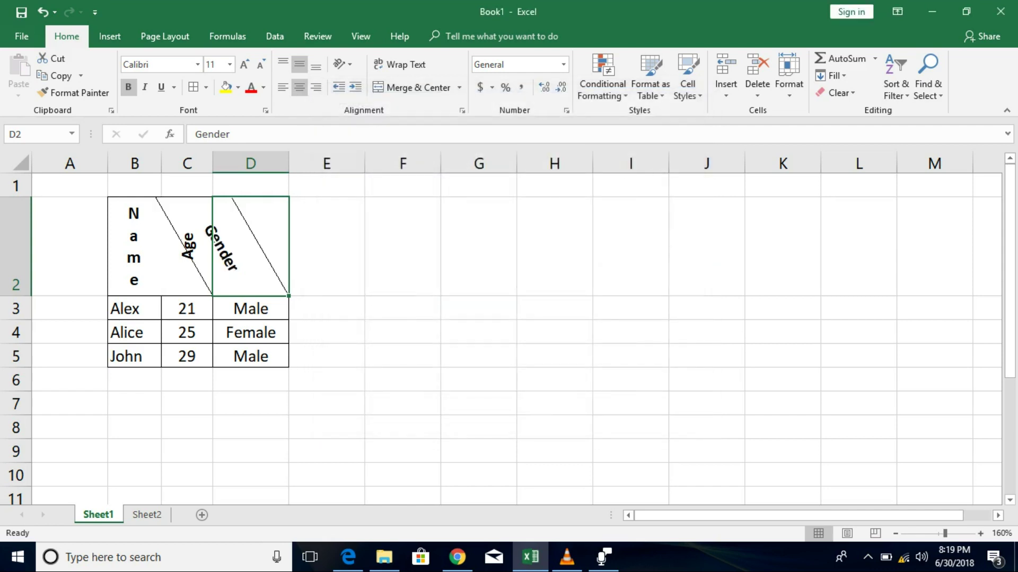
left_click_drag(289, 163, 321, 163)
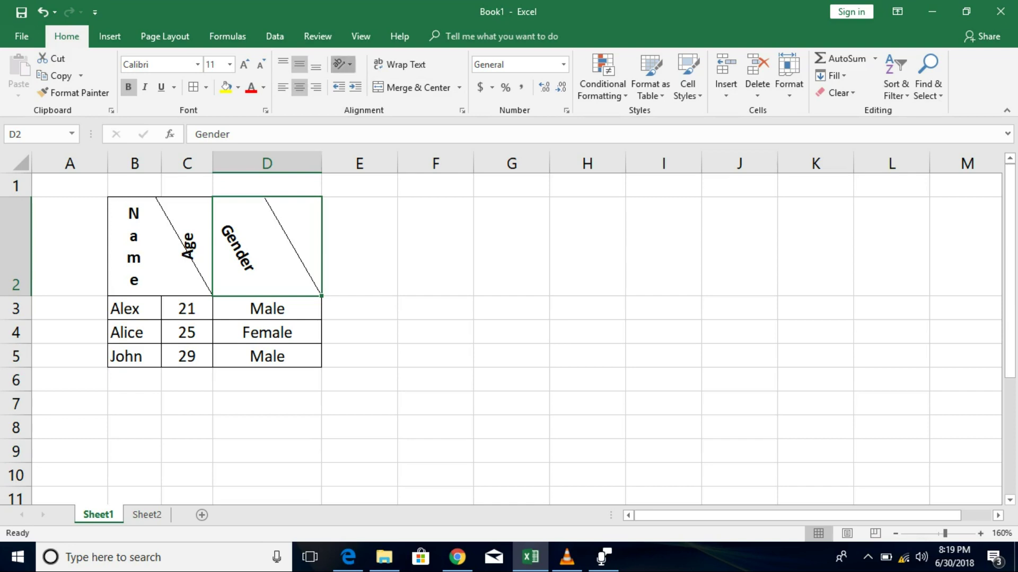
Change the Gender header's text orientation to 60 degrees and adjust column D's width to fit the slanted text
left_click(342, 64)
left_click(401, 174)
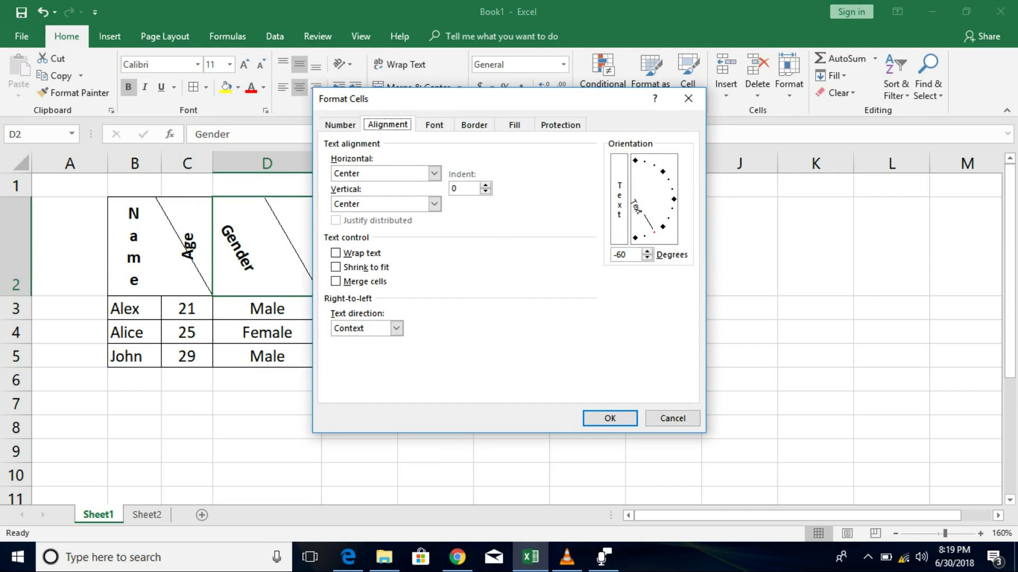
left_click(615, 255)
key("BackSpace")
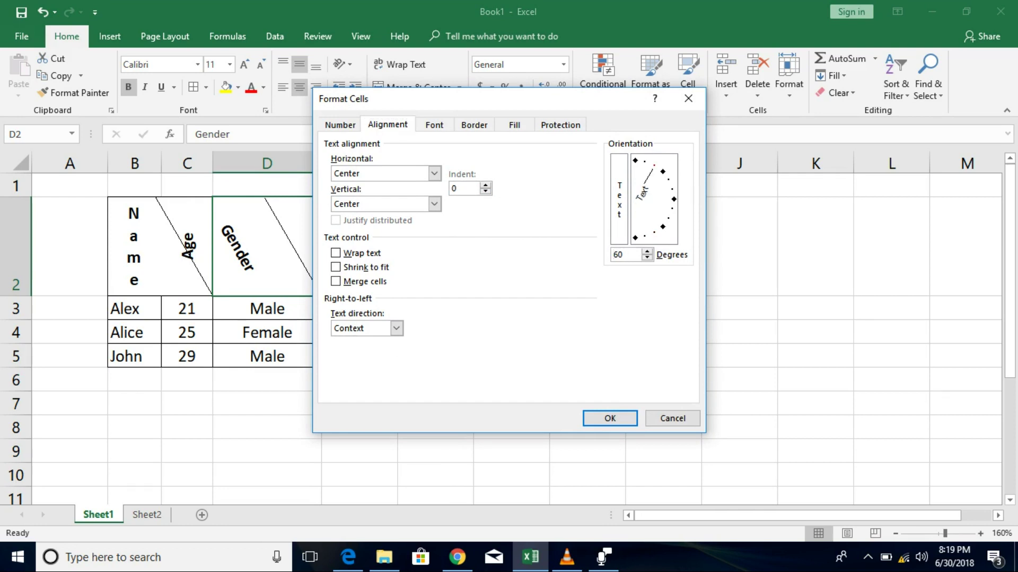
key("Return")
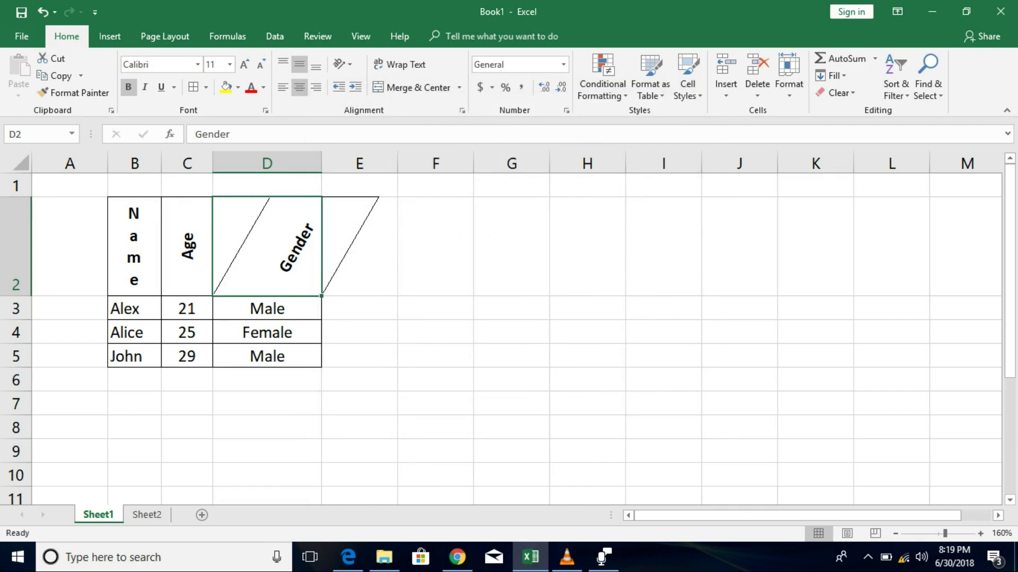
left_click_drag(321, 163, 295, 164)
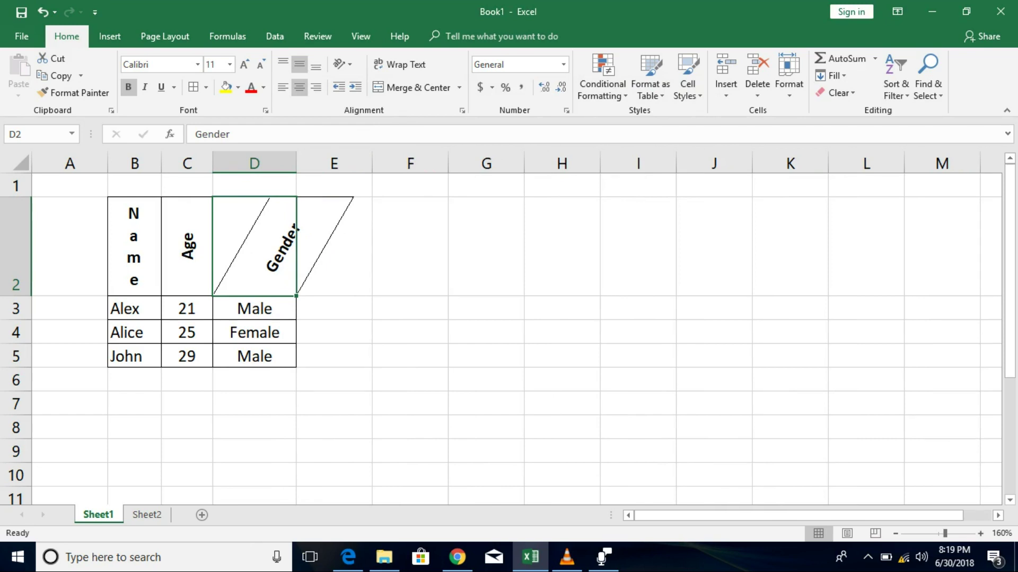
left_click_drag(295, 163, 309, 164)
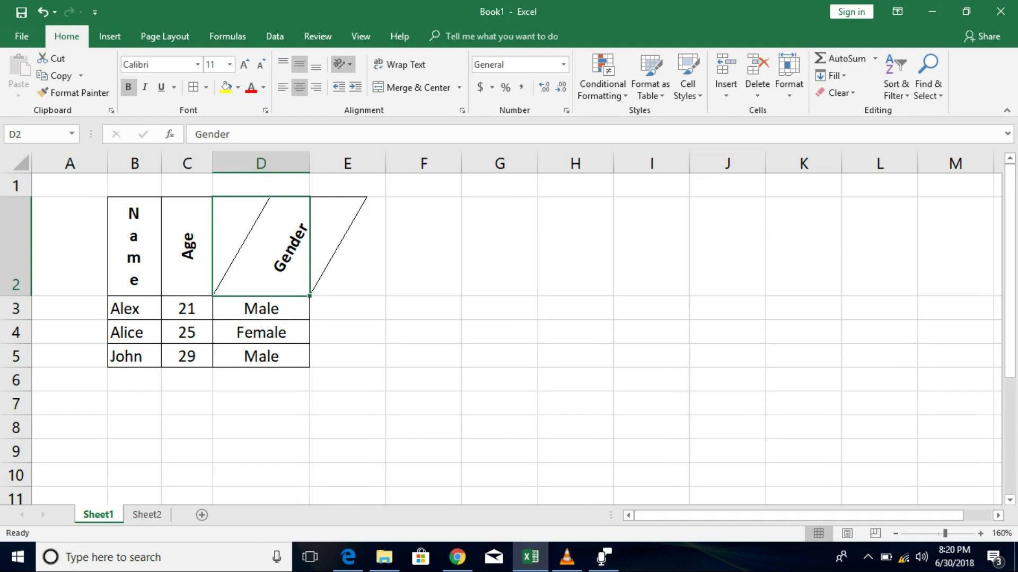
Rotate the Gender header in D2 upward and narrow column D slightly
left_click(342, 64)
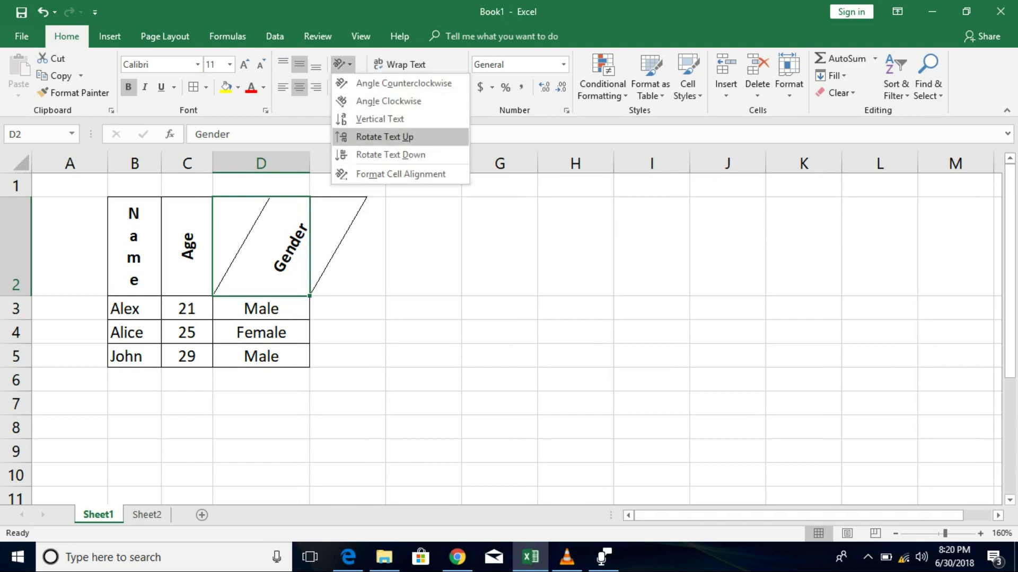
left_click(384, 137)
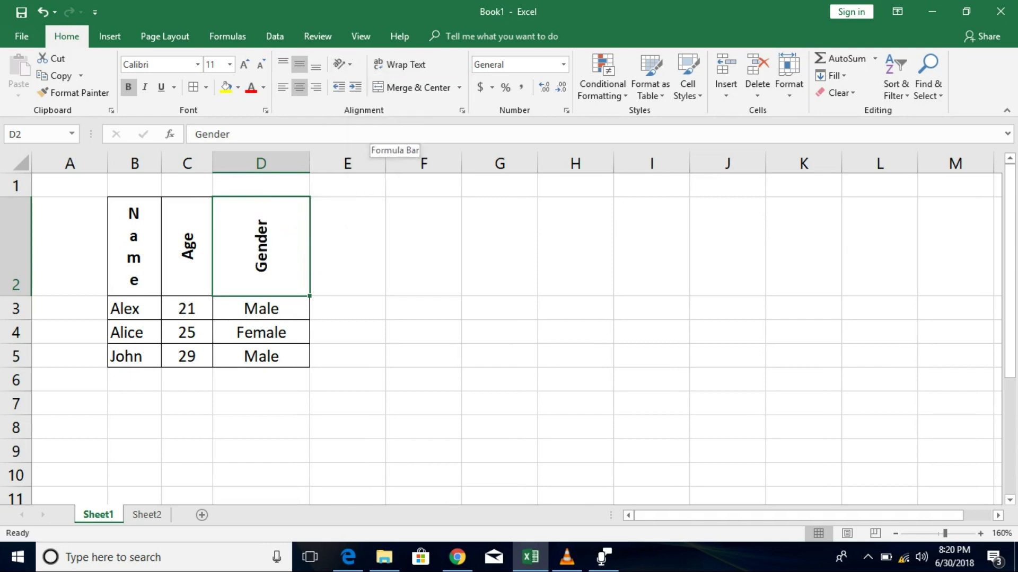
left_click_drag(310, 163, 292, 163)
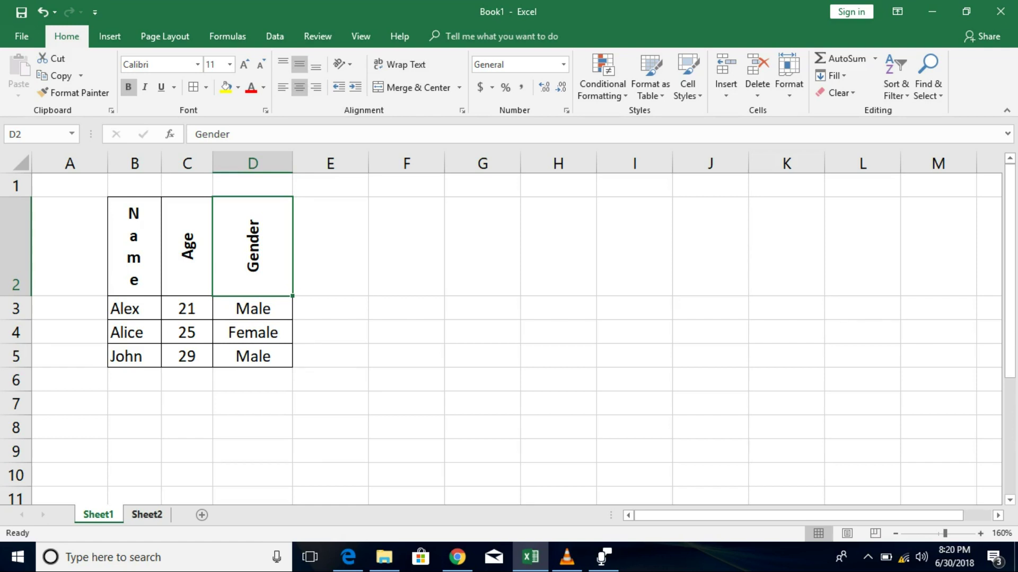
On Sheet2, enter the headers "Sl. No.", "Description" and "Data" in cells B4 to D4
left_click(147, 515)
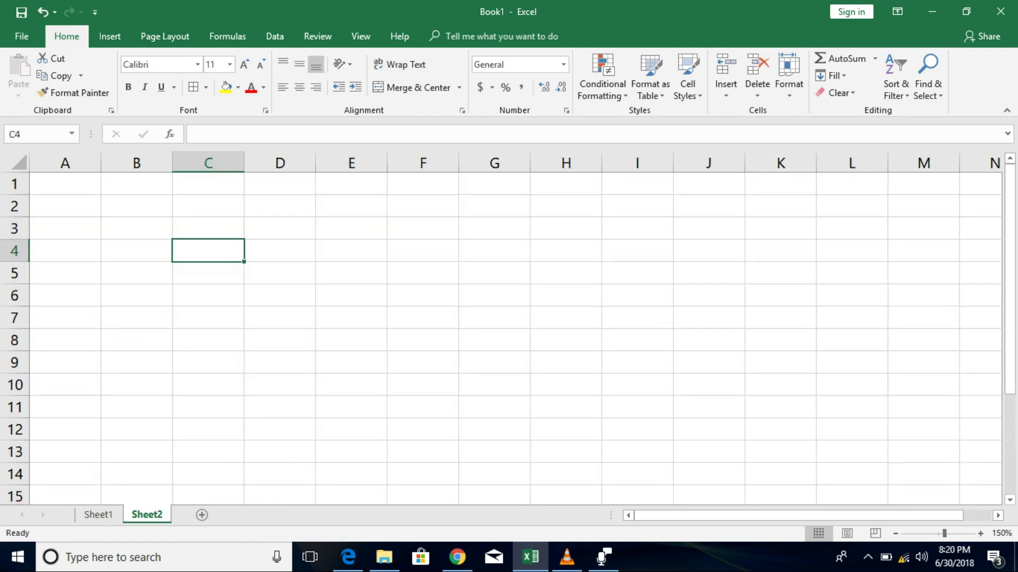
left_click(136, 250)
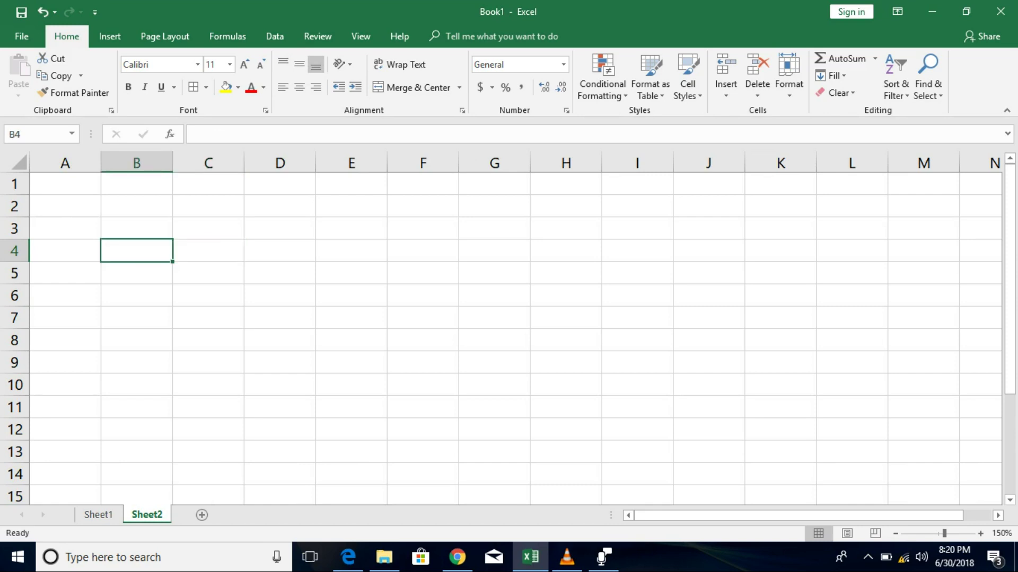
type("Sl. ")
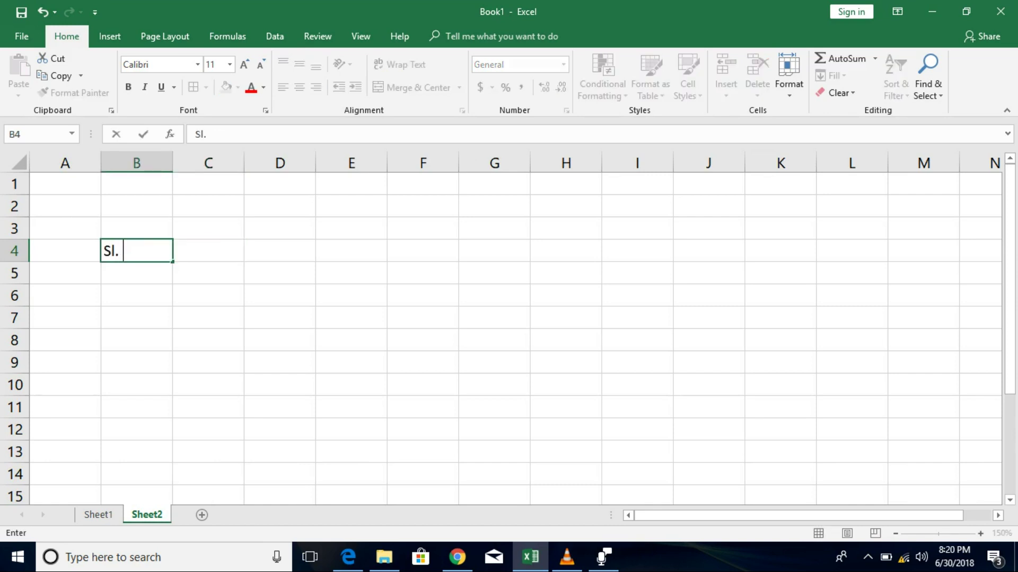
type("No.")
key("Tab")
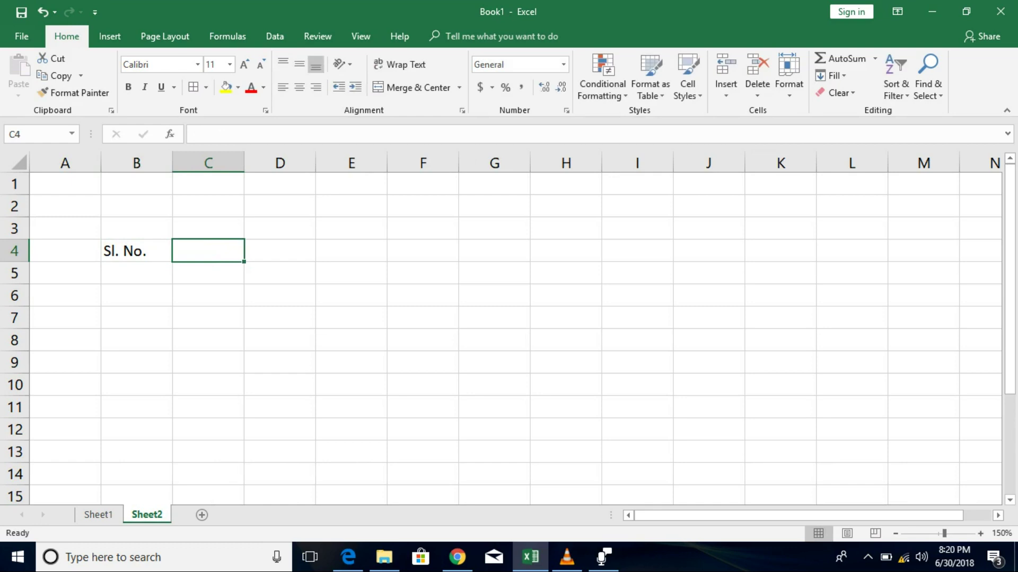
type("Description")
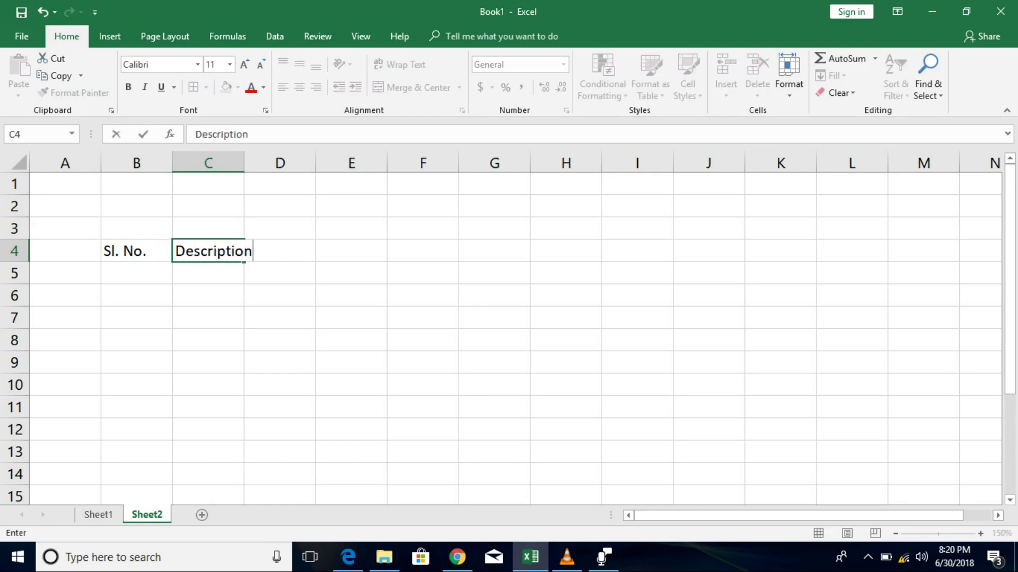
key("Tab")
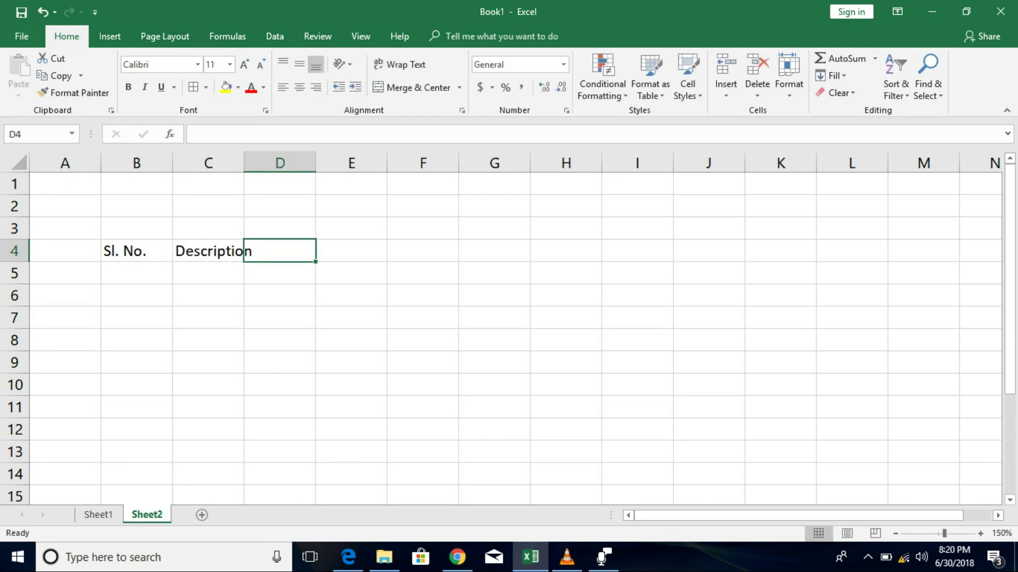
type("Data")
key("Tab")
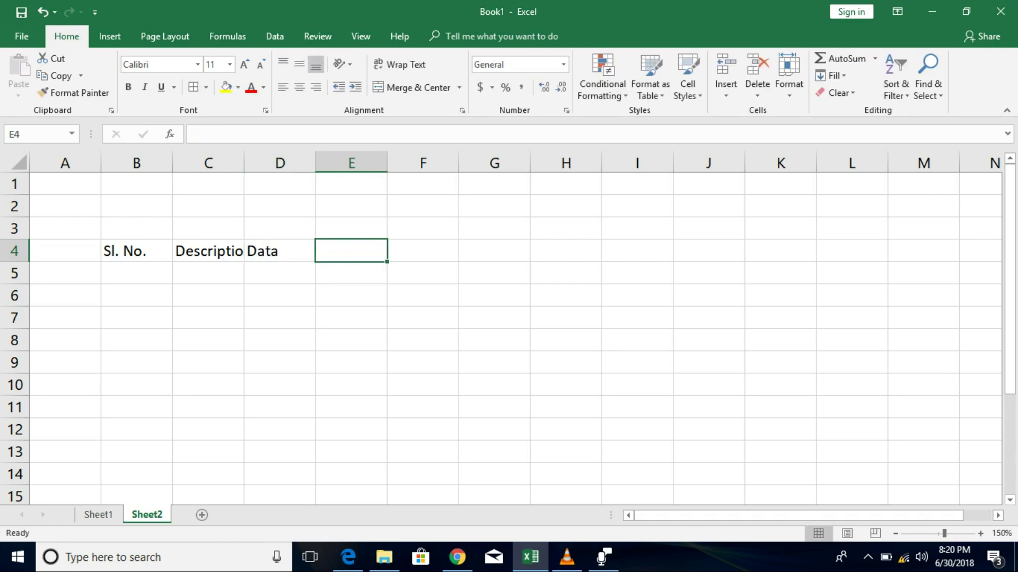
Continue the header row with "Steps Involved" in E4 and "Qty" in F4
type("Steps")
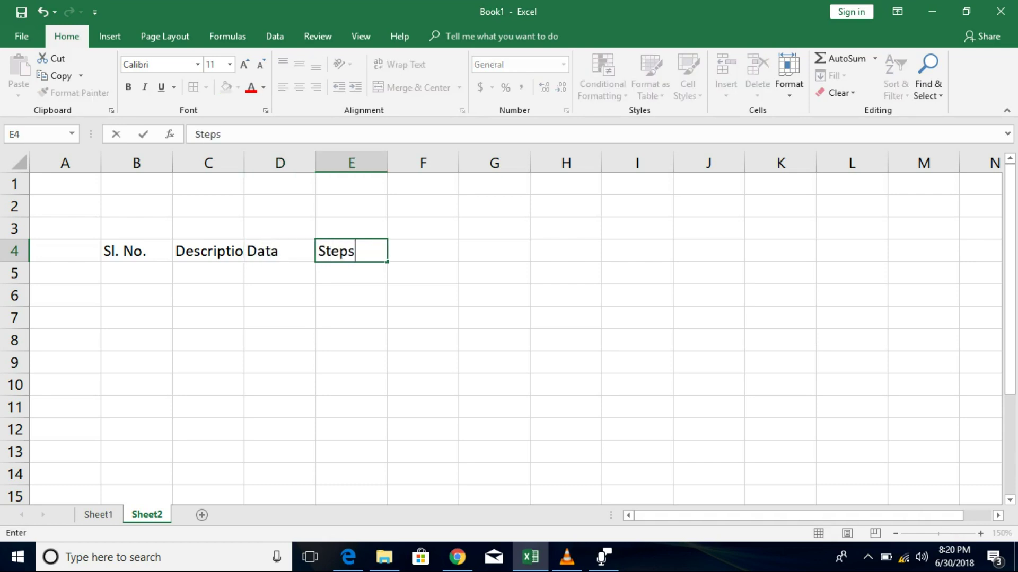
type(" Involved")
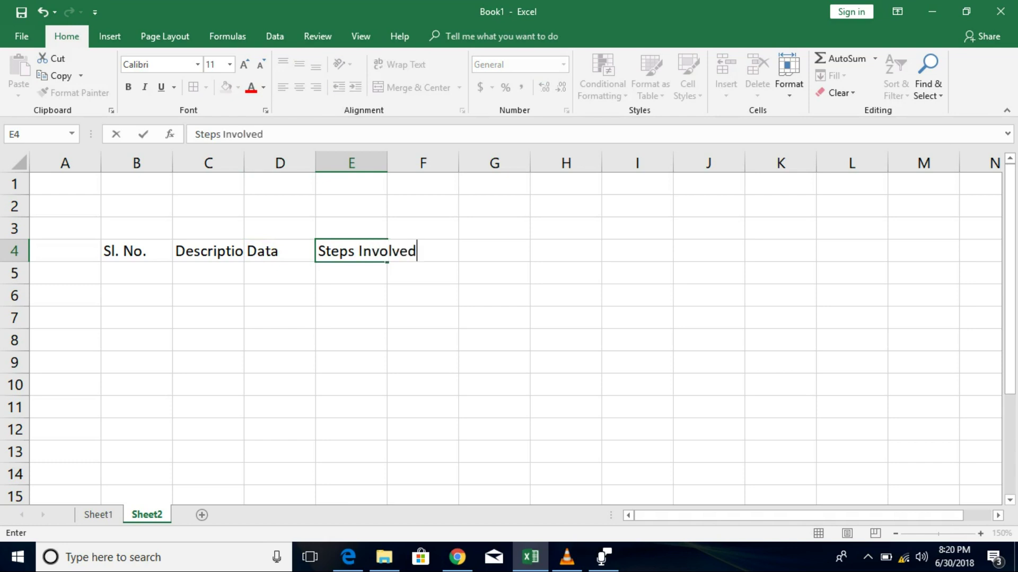
key("Return")
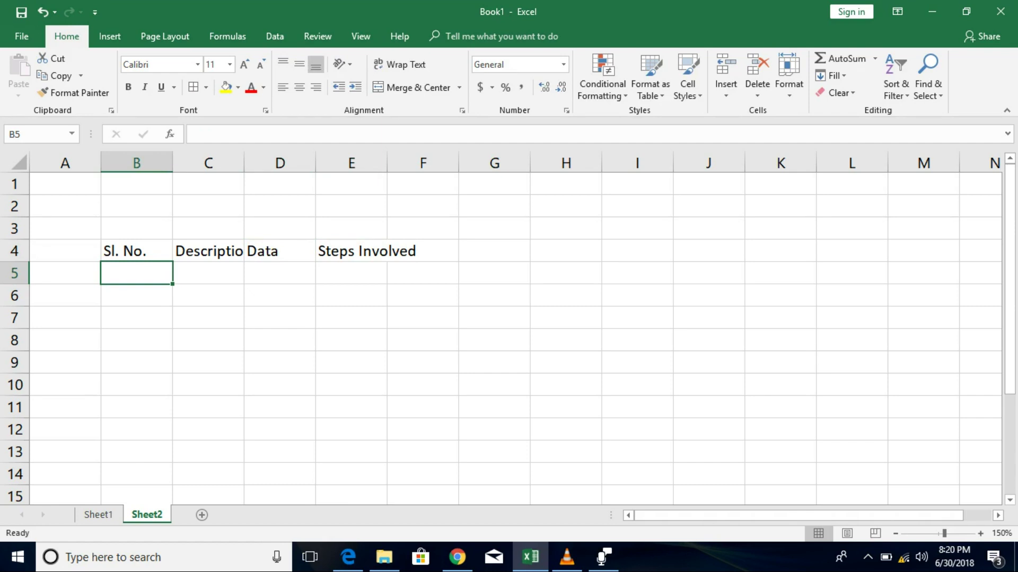
left_click(423, 251)
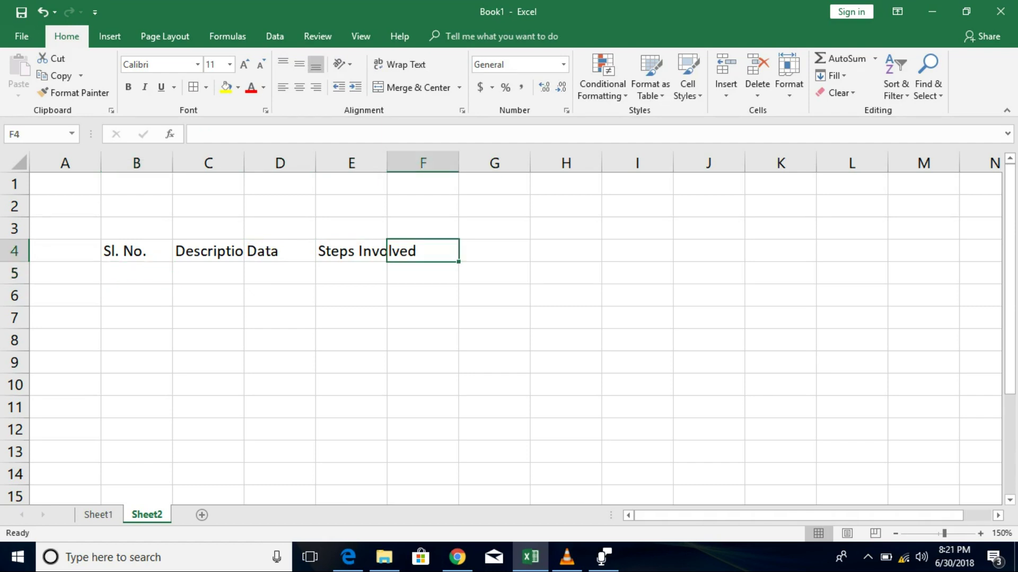
type("Qty")
key("Return")
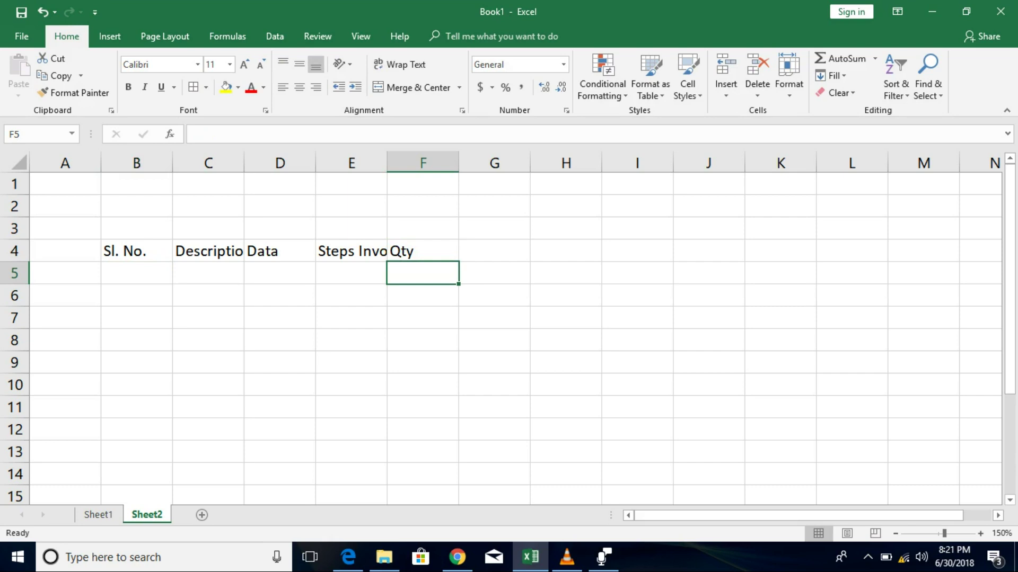
Wrap the text of the Steps Involved header in E4 and enlarge row 4 and column C to show the full headers
left_click(136, 251)
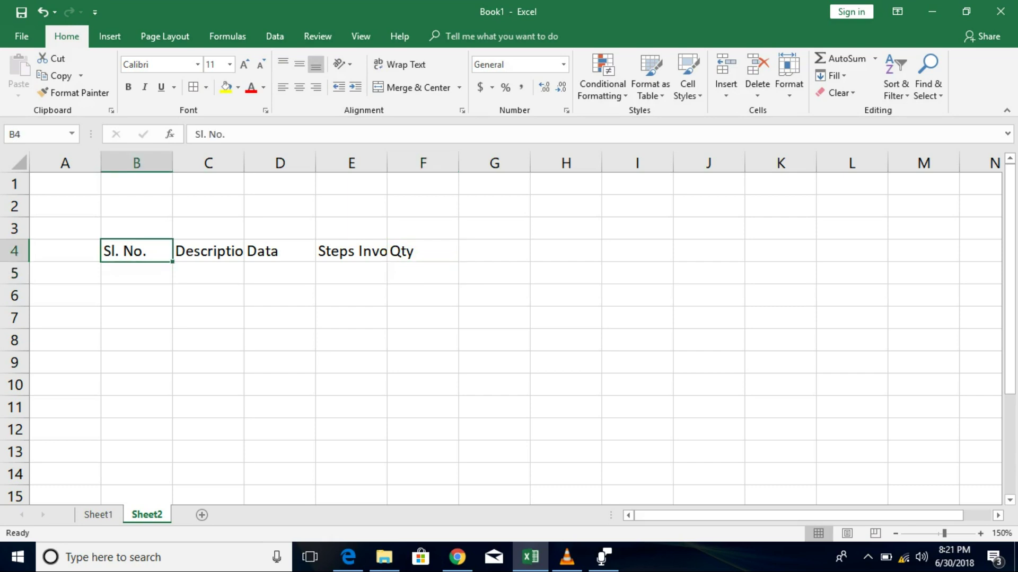
left_click(207, 251)
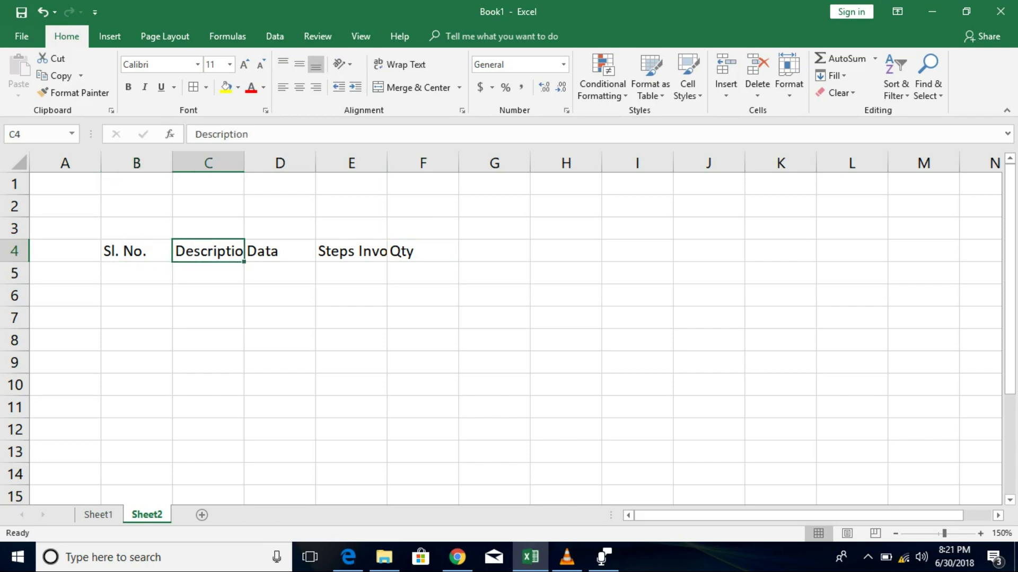
left_click(279, 250)
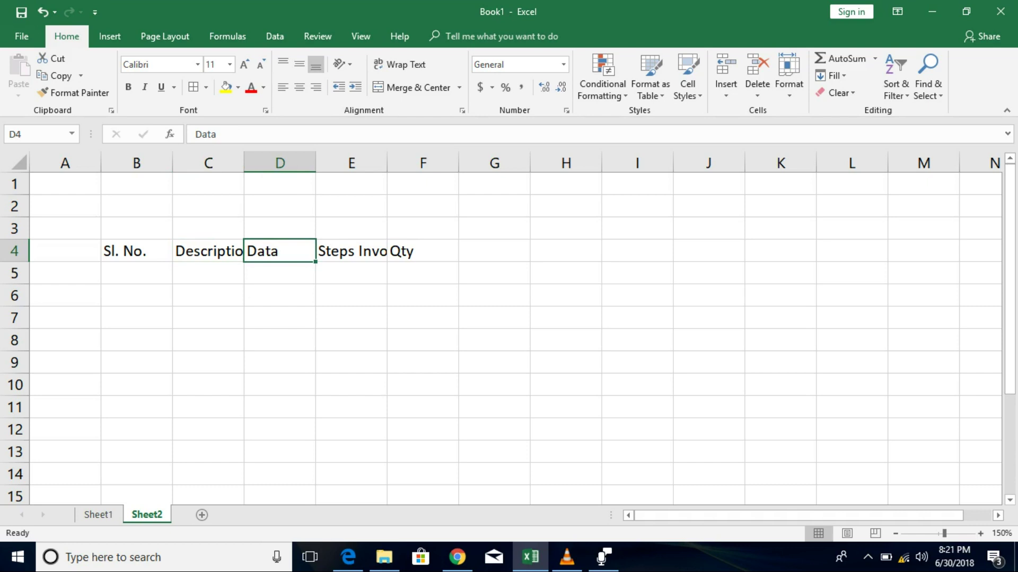
left_click(351, 251)
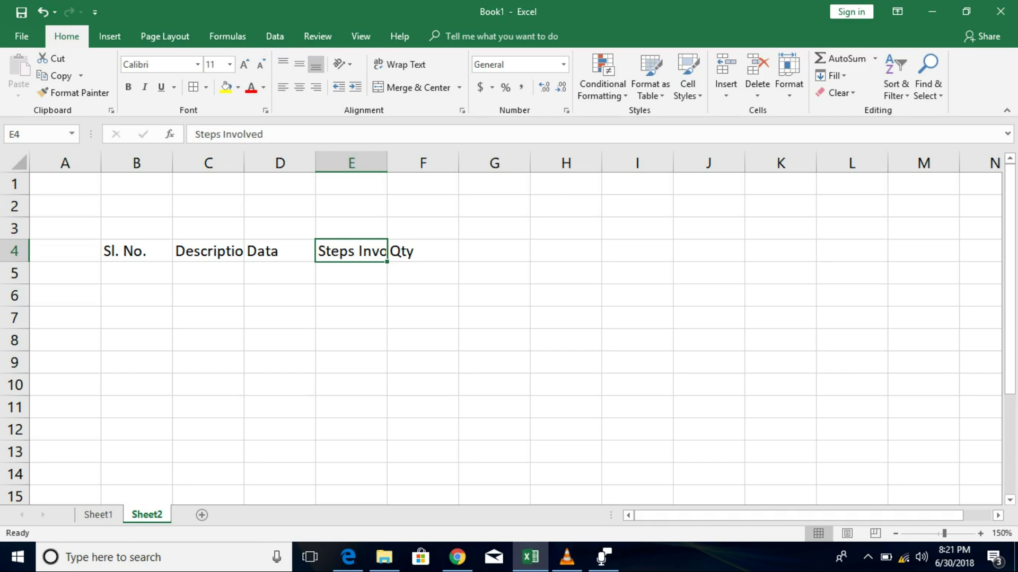
mouse_move(15, 262)
left_mouse_down()
mouse_move(14, 287)
mouse_move(14, 263)
left_mouse_up()
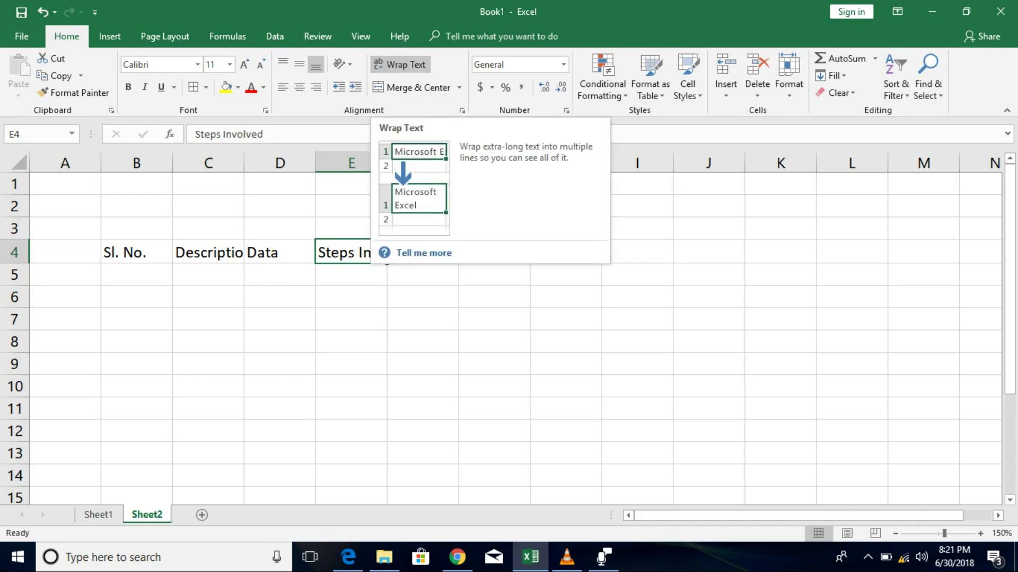
left_click(401, 64)
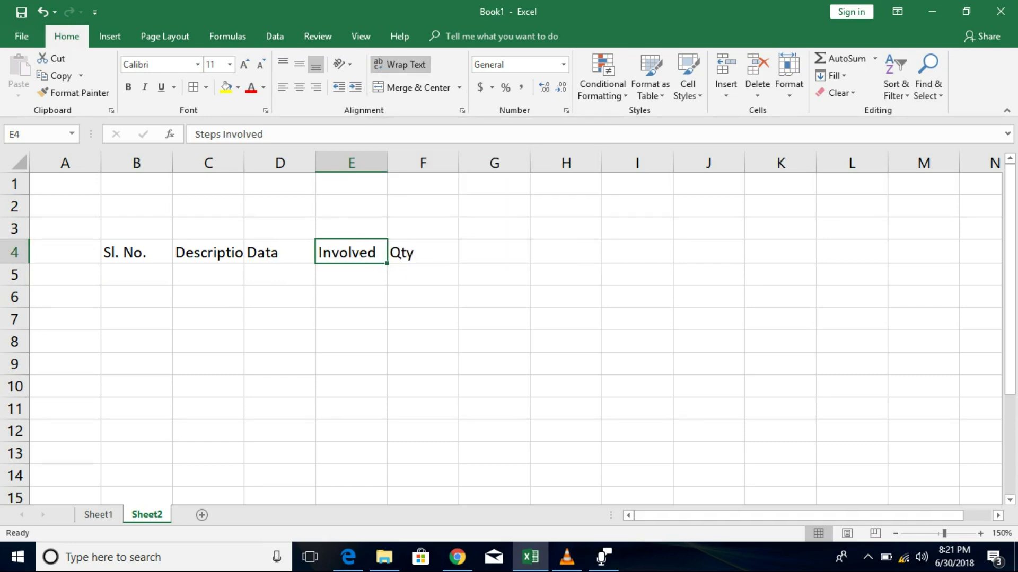
left_click_drag(14, 263, 14, 287)
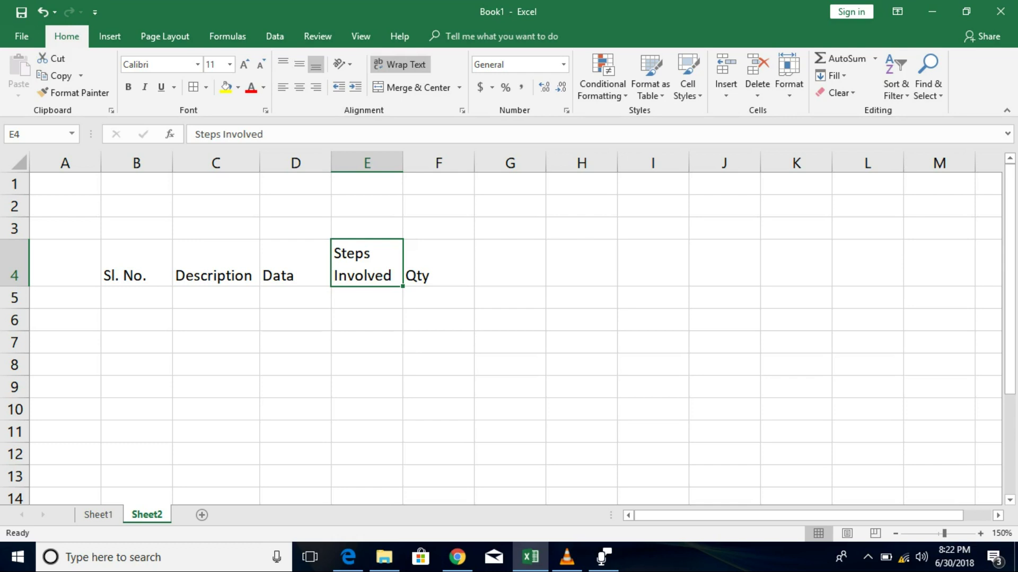
Enter "This content is required for today" in C5 under Description and wrap its text within the cell
left_click(216, 297)
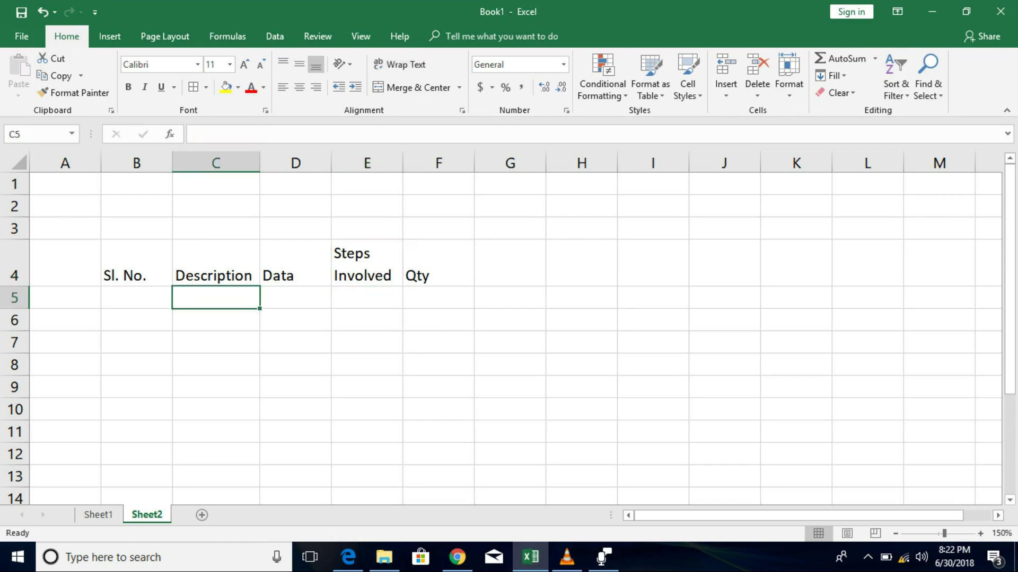
type("This c")
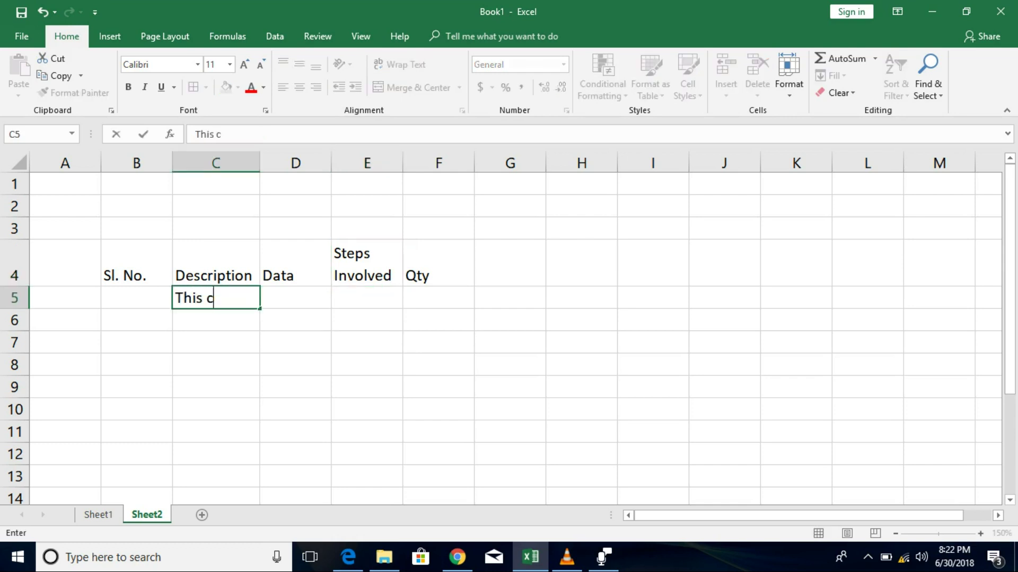
type("ontent is ")
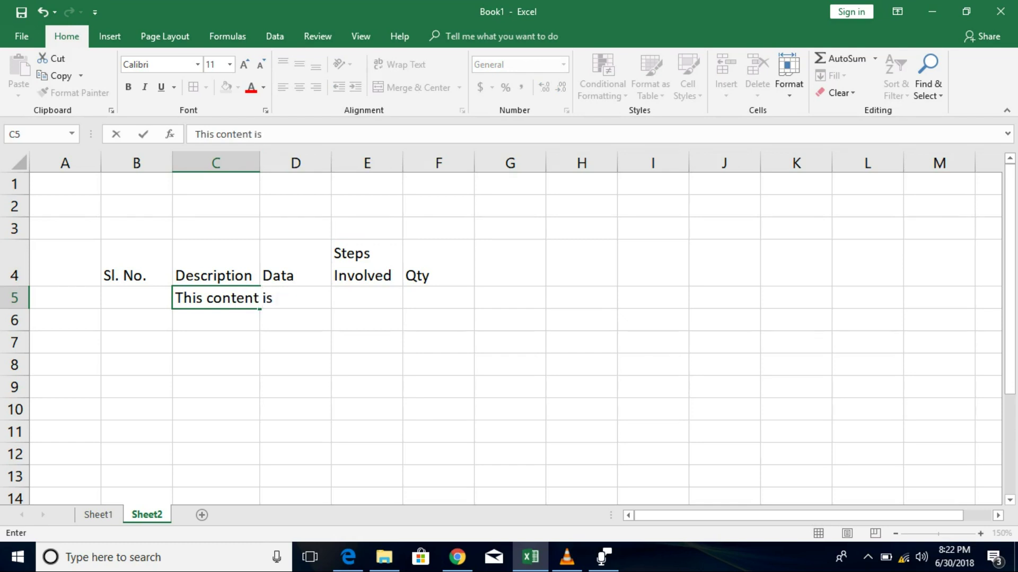
type("required ")
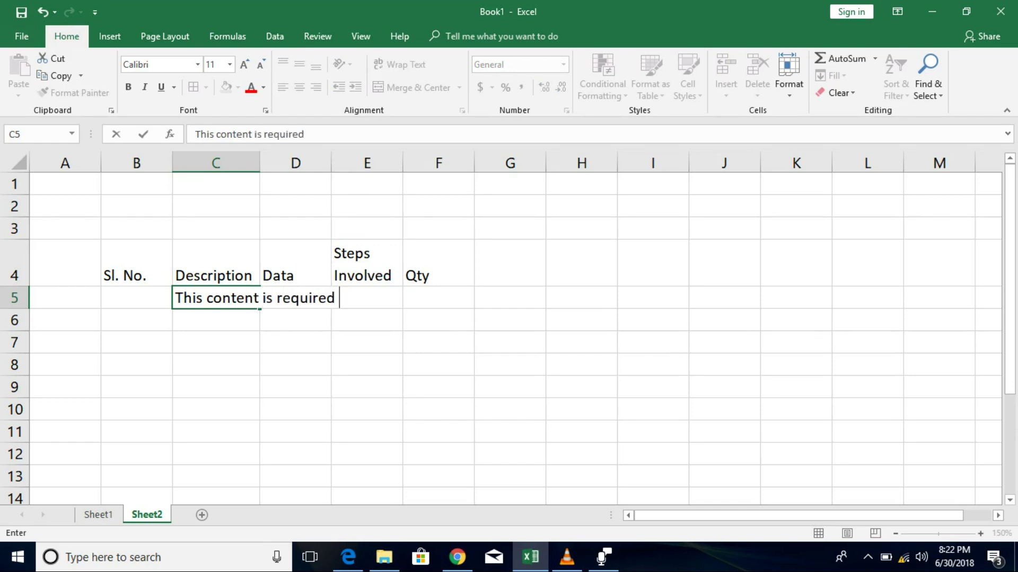
type("for today")
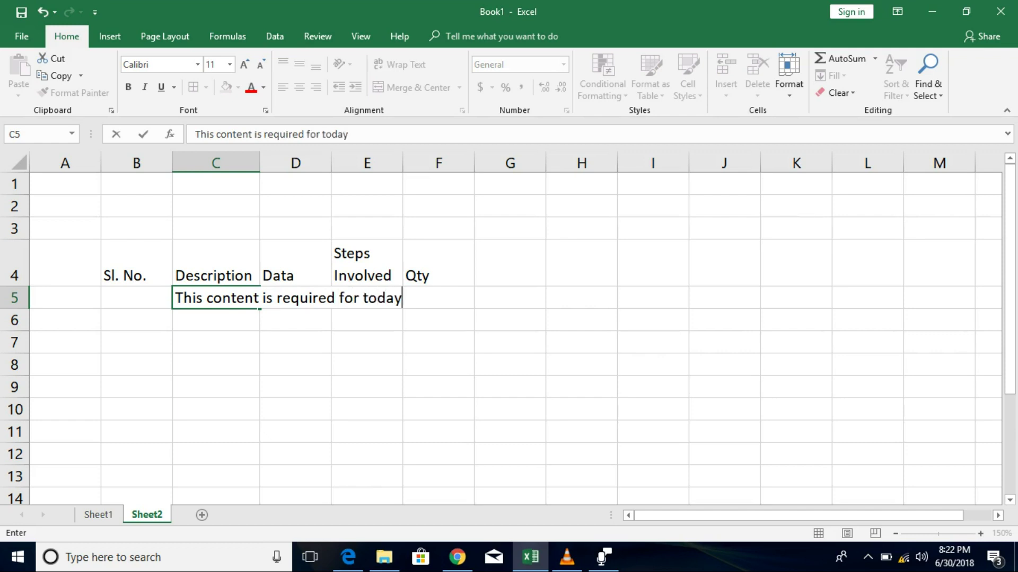
key("Return")
left_click(216, 298)
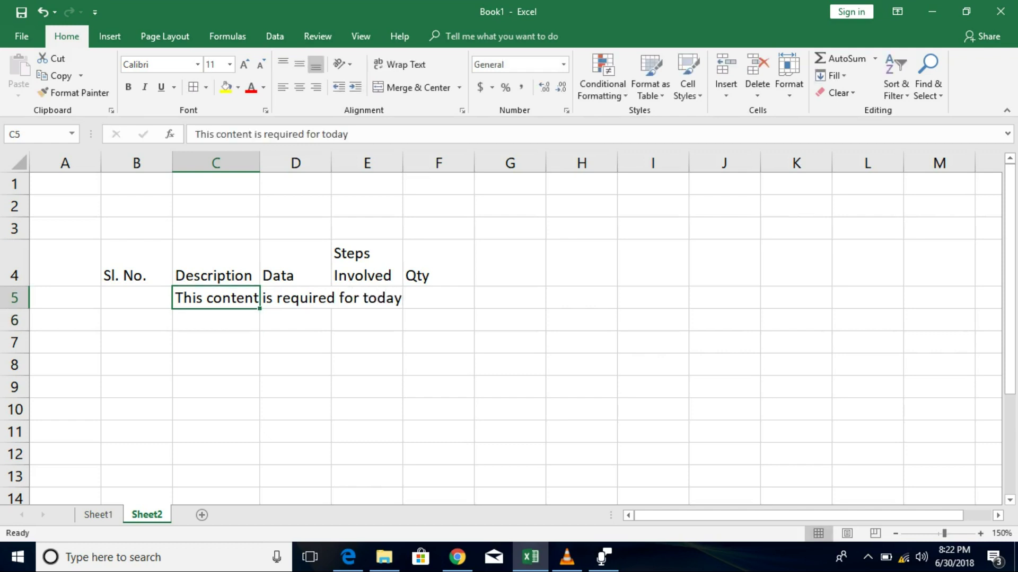
left_click(400, 65)
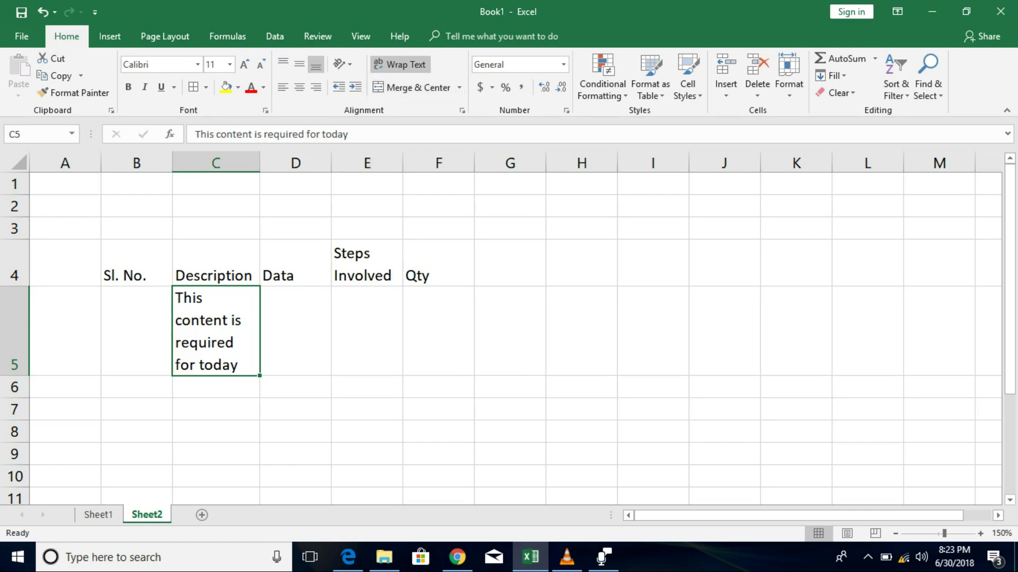
Enter the heading "Power Supply" in cell H4
left_click(581, 263)
key("shift+Right")
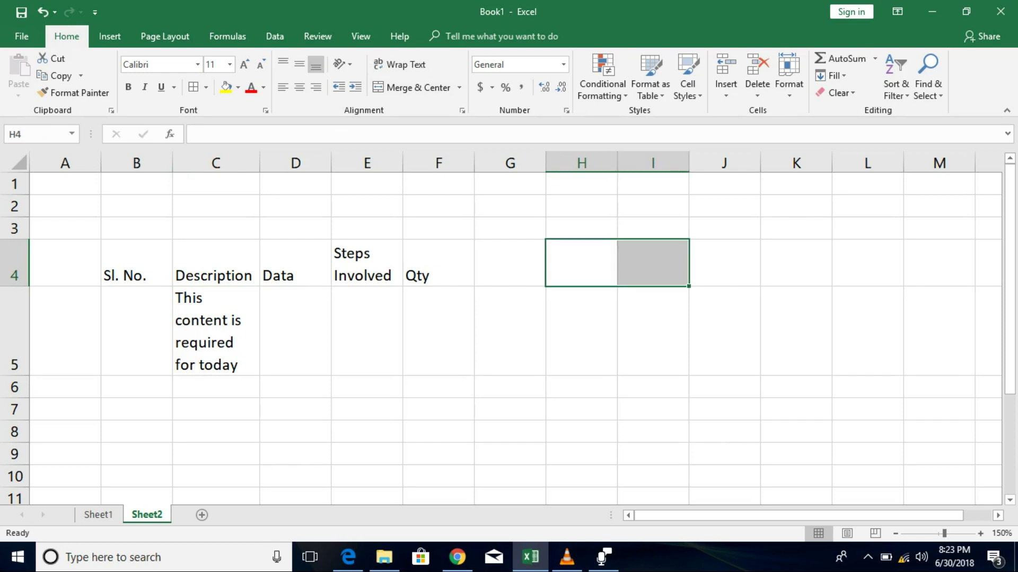
key("shift+Left")
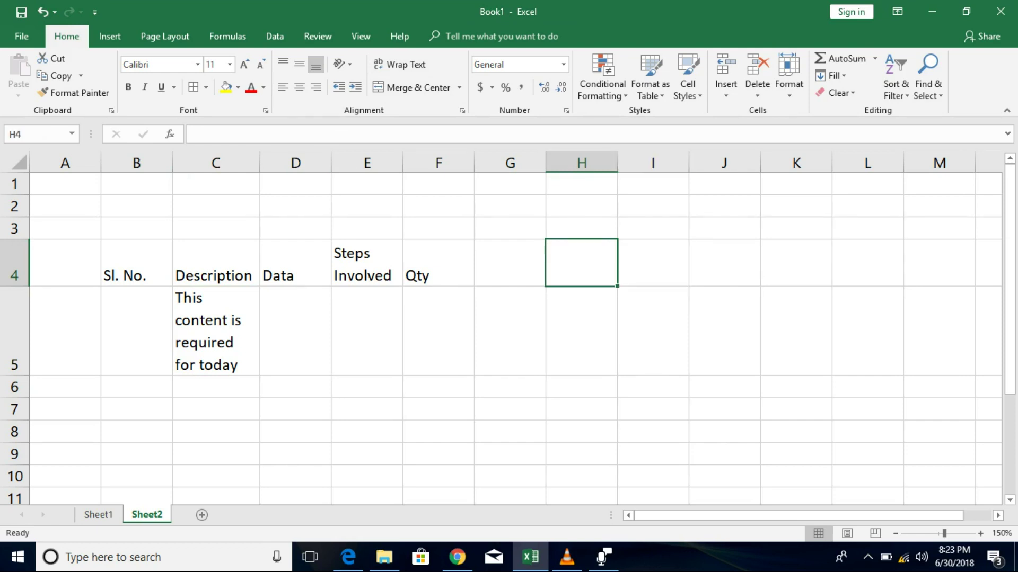
type("Power ")
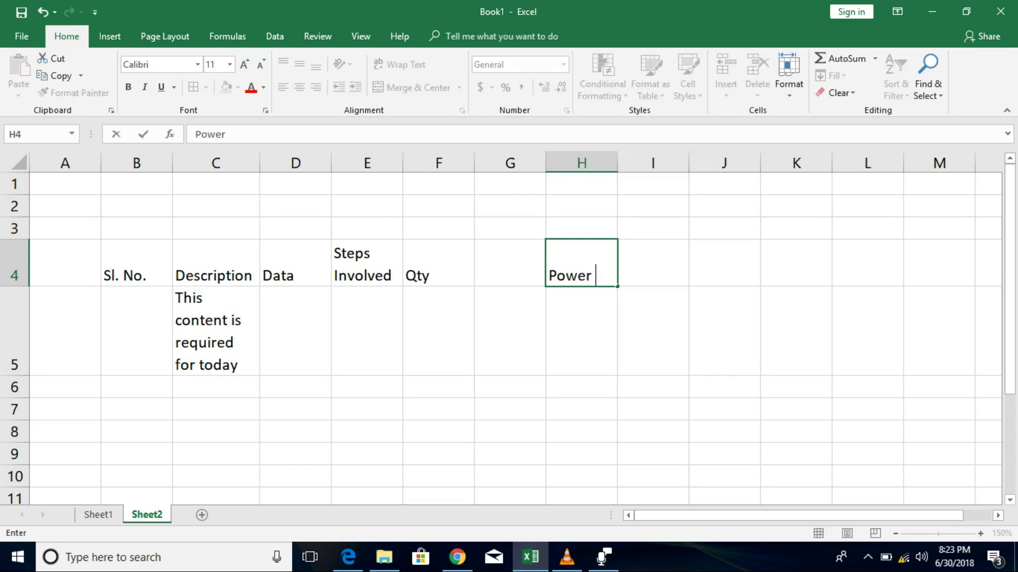
type("Supply")
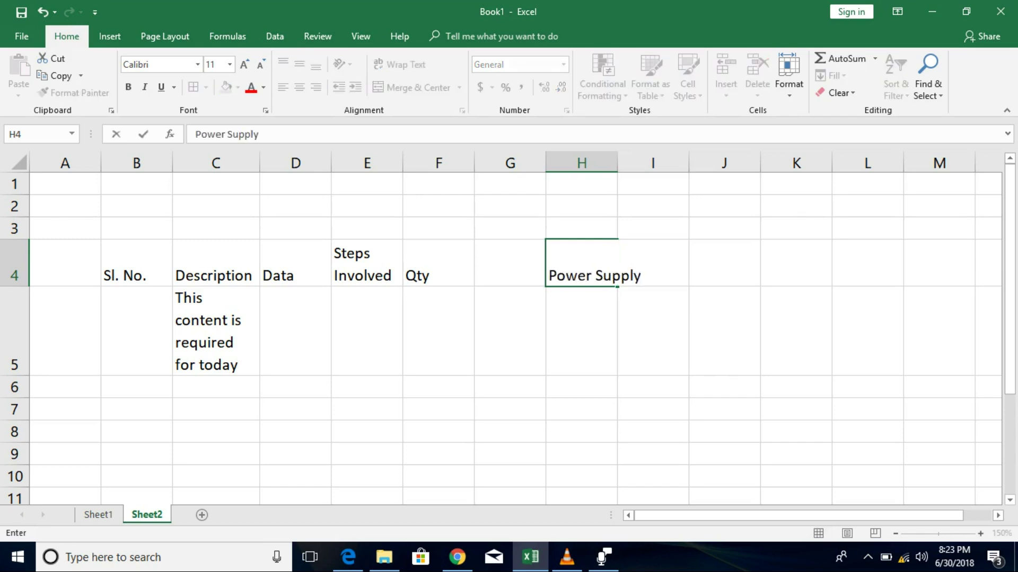
key("Return")
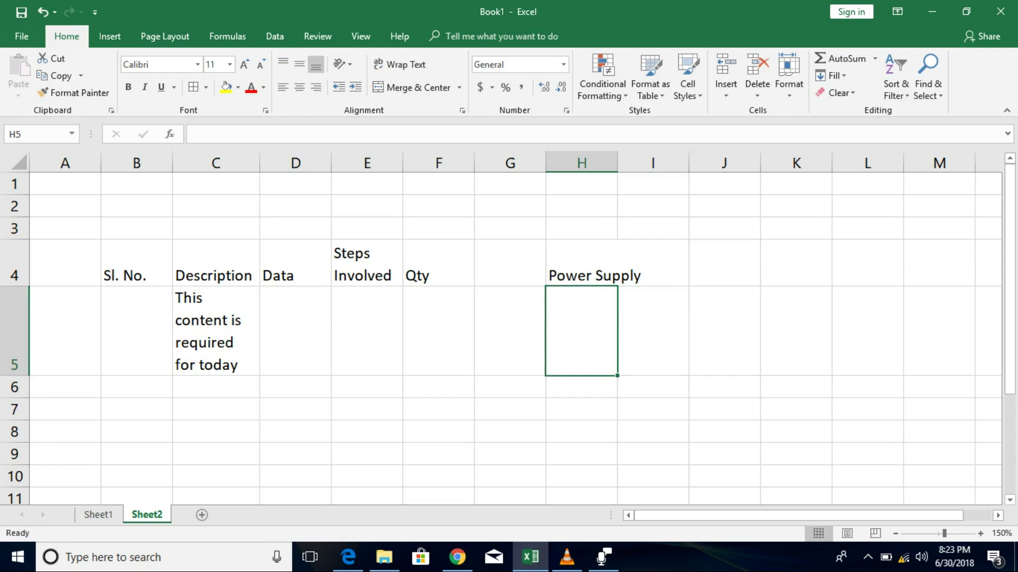
Enter "Input" in H5 and "Output" in I5 beneath the Power Supply heading, and select cell I4
type("Input")
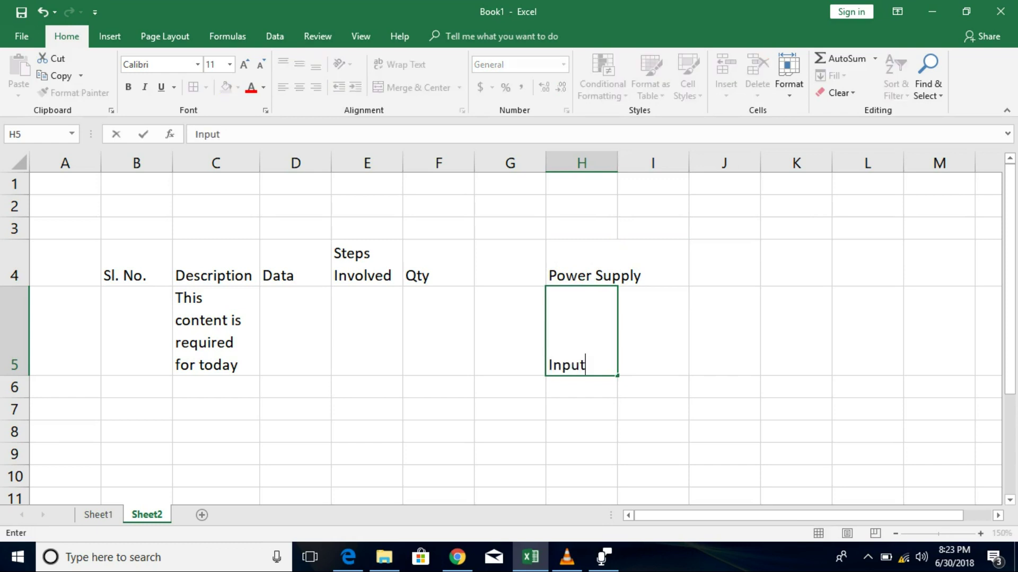
key("Tab")
type("Outp")
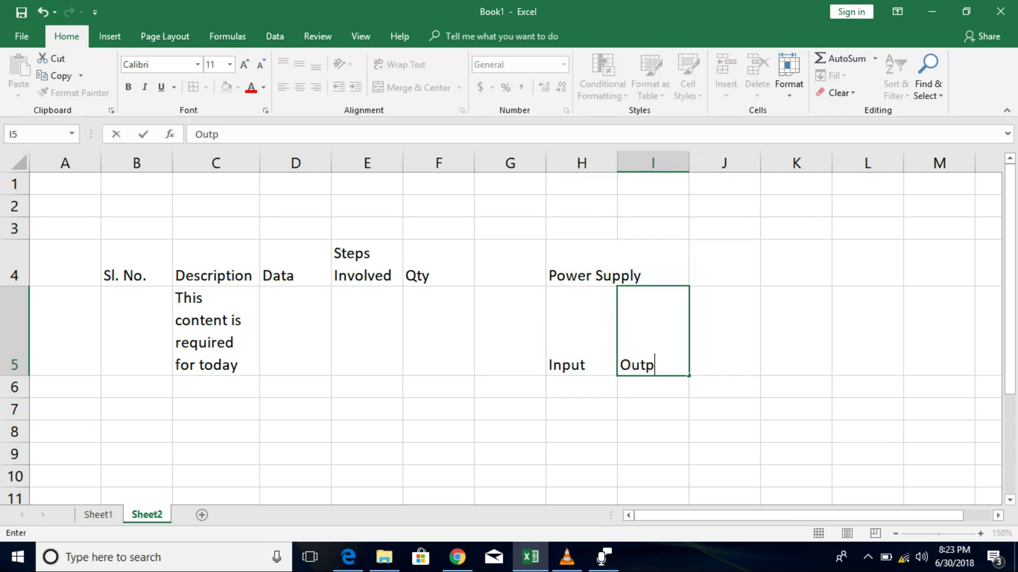
type("ut")
key("Return")
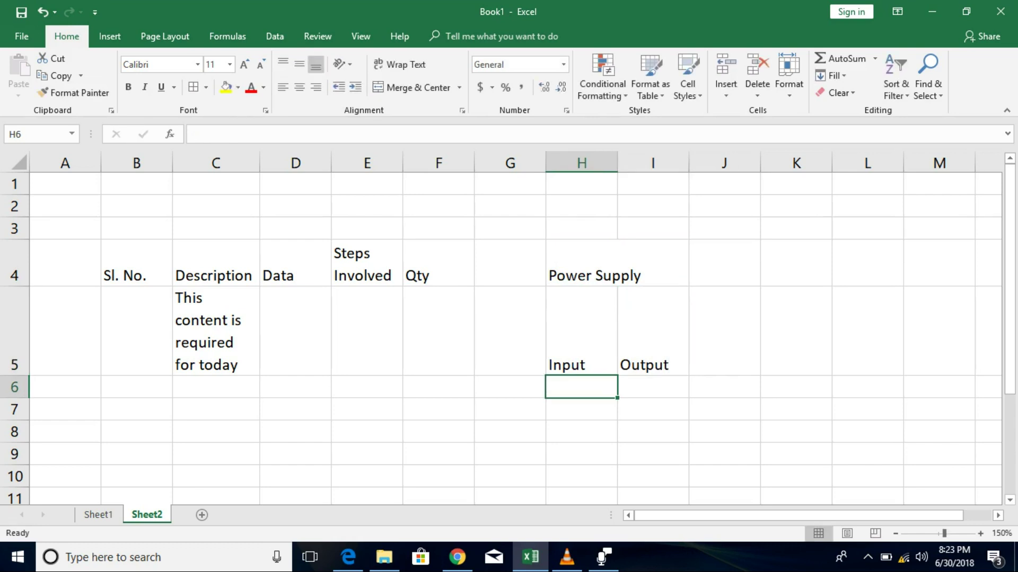
left_click(615, 276)
left_click(626, 276)
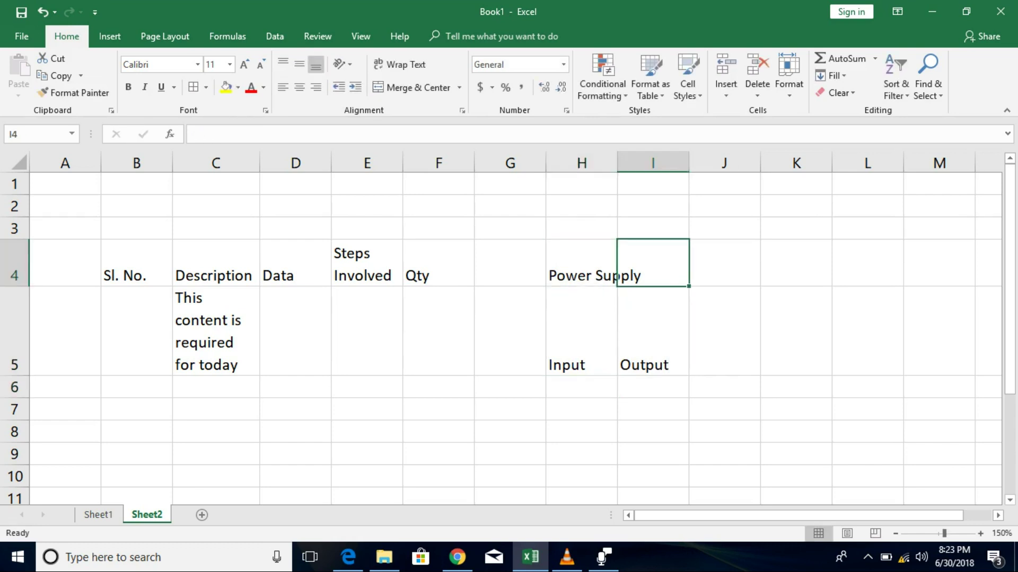
Merge and center the Power Supply heading across H4:I4, and unmerge it back into separate cells
left_click_drag(604, 275, 641, 276)
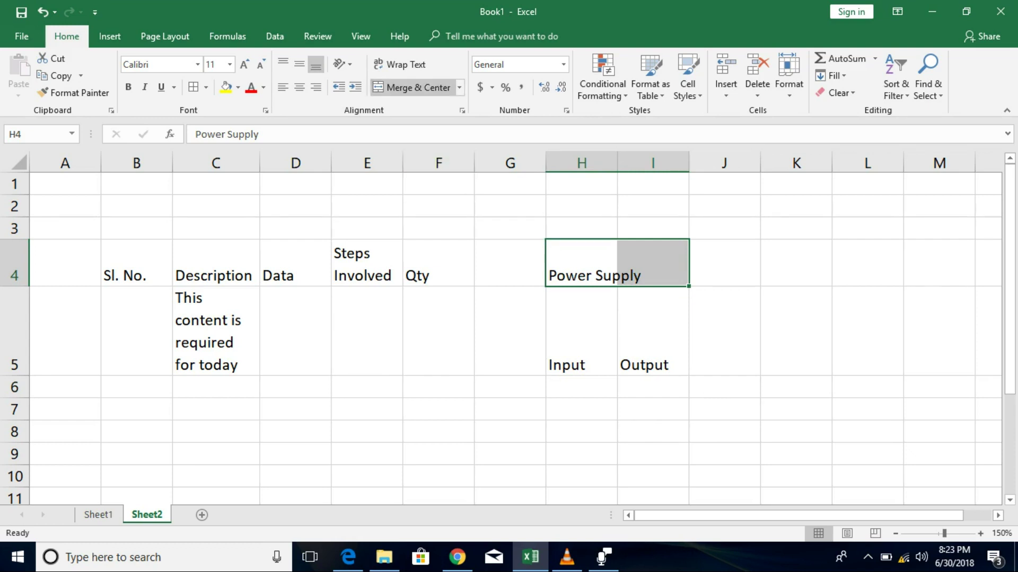
left_click(411, 87)
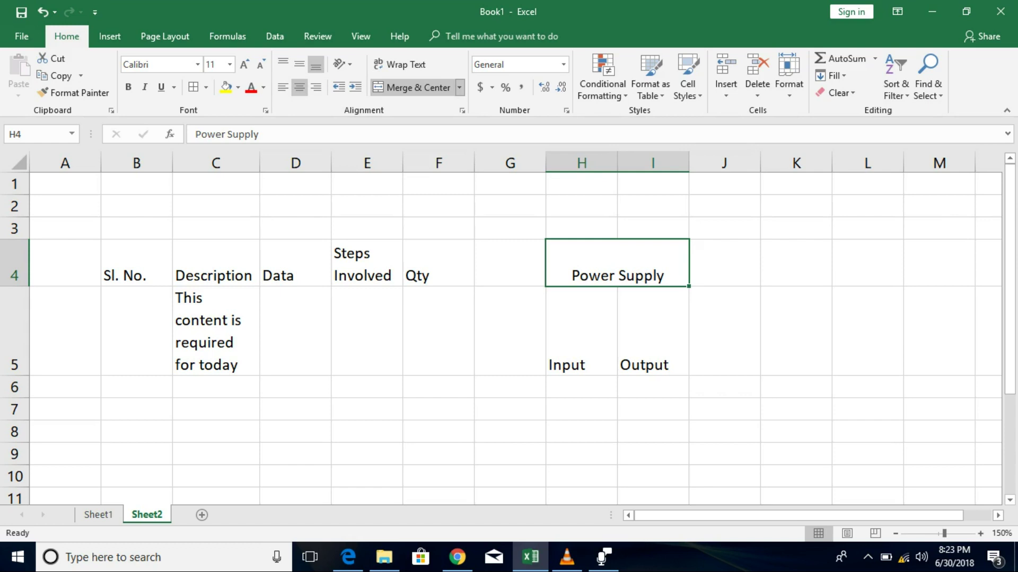
left_click(459, 87)
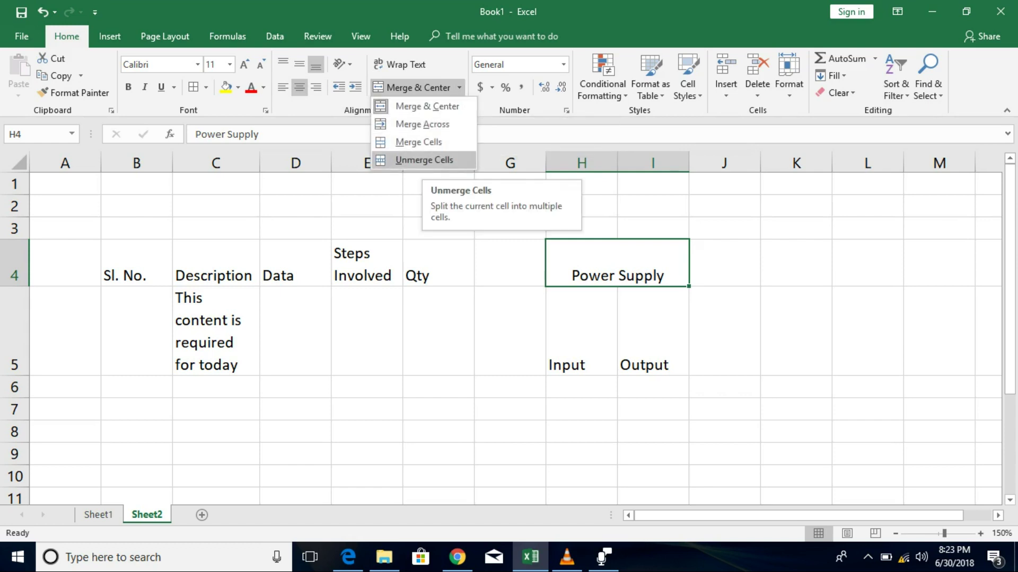
left_click(424, 160)
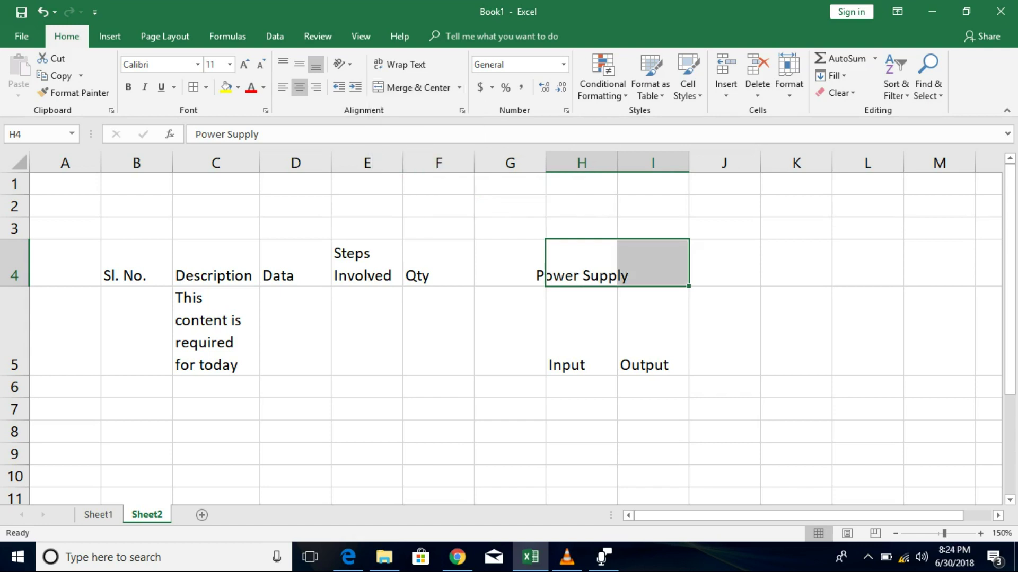
left_click(582, 262)
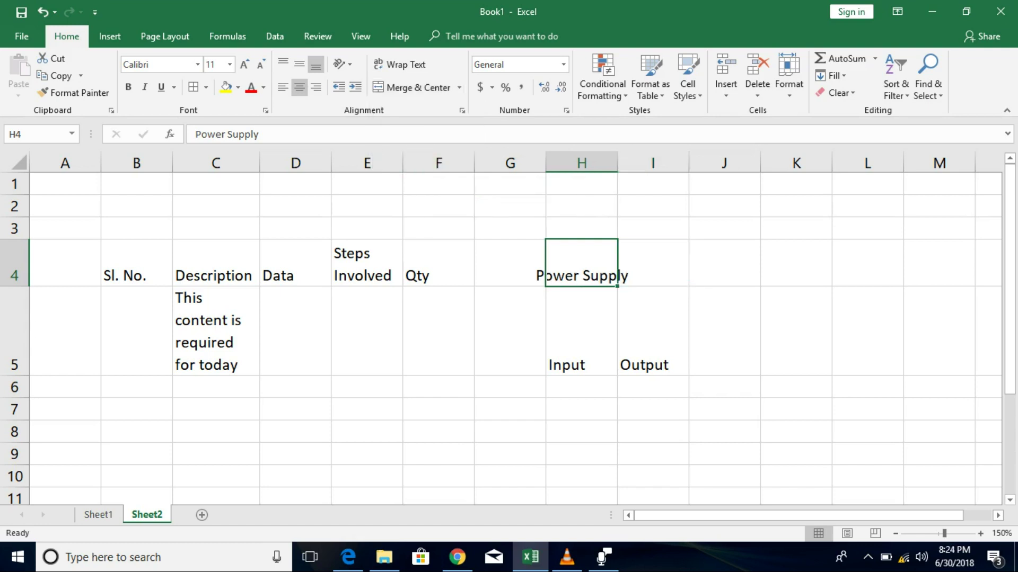
left_click(653, 262)
left_click(582, 262)
left_click(459, 88)
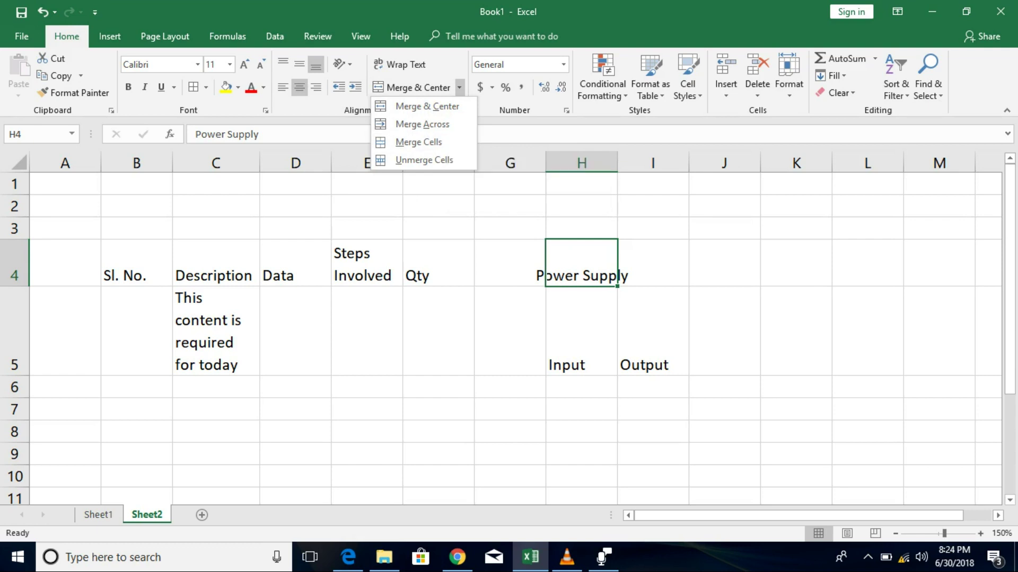
left_click_drag(1010, 202, 1010, 268)
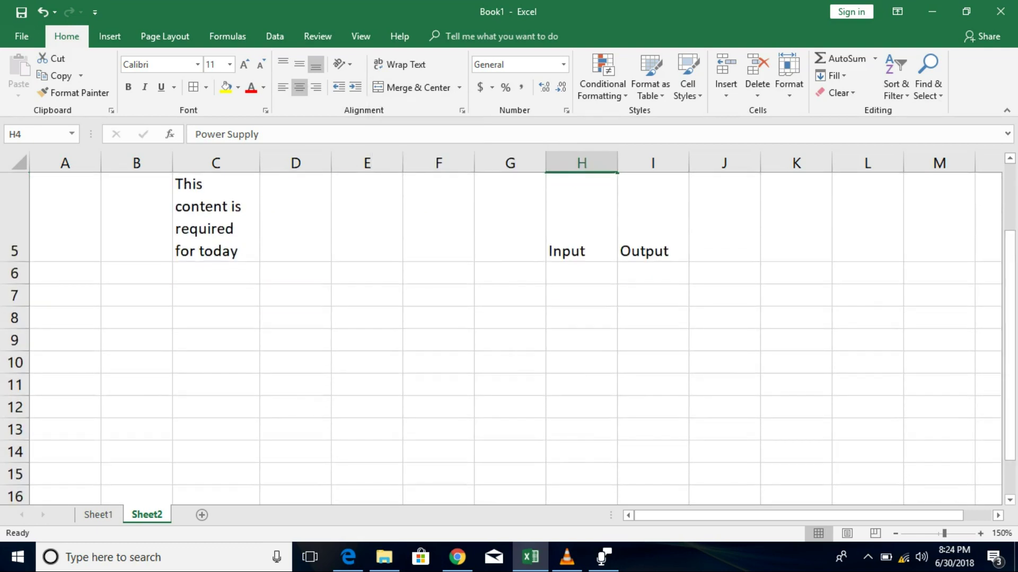
left_click_drag(296, 295, 510, 295)
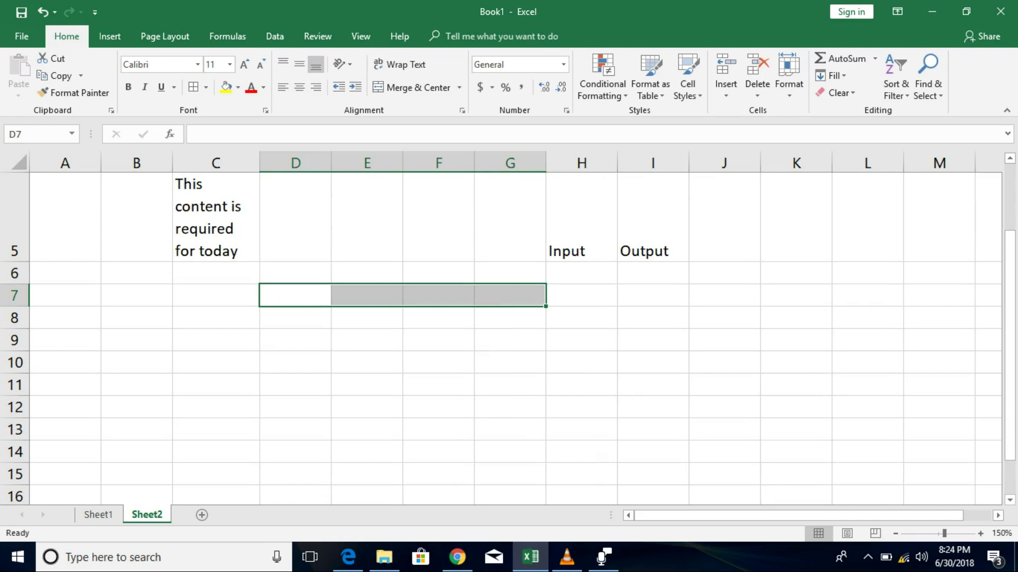
left_click(510, 295)
left_click_drag(510, 295, 510, 385)
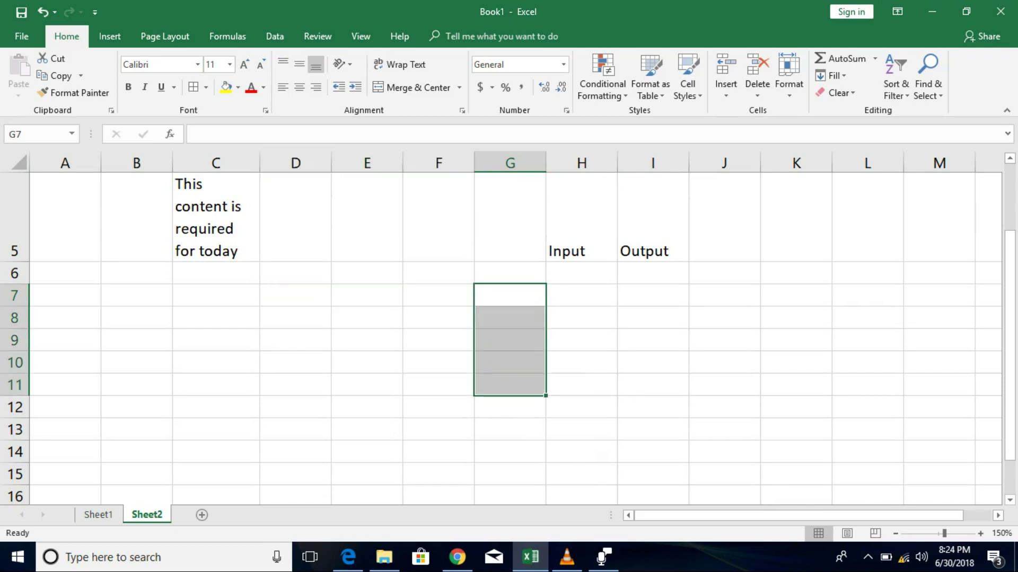
left_click(459, 87)
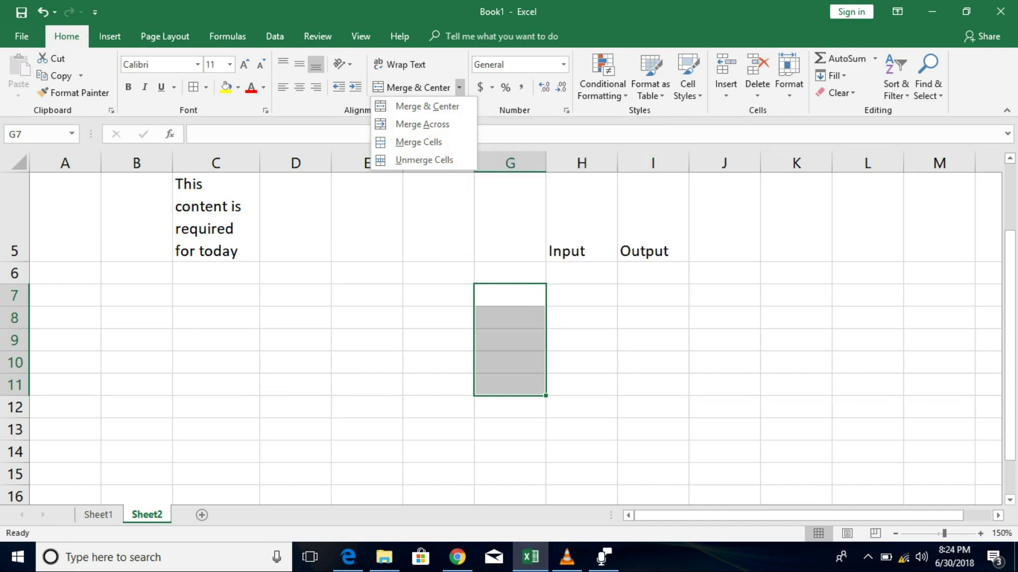
key("Escape")
Enter "power supply" in cell G7
left_click(509, 295)
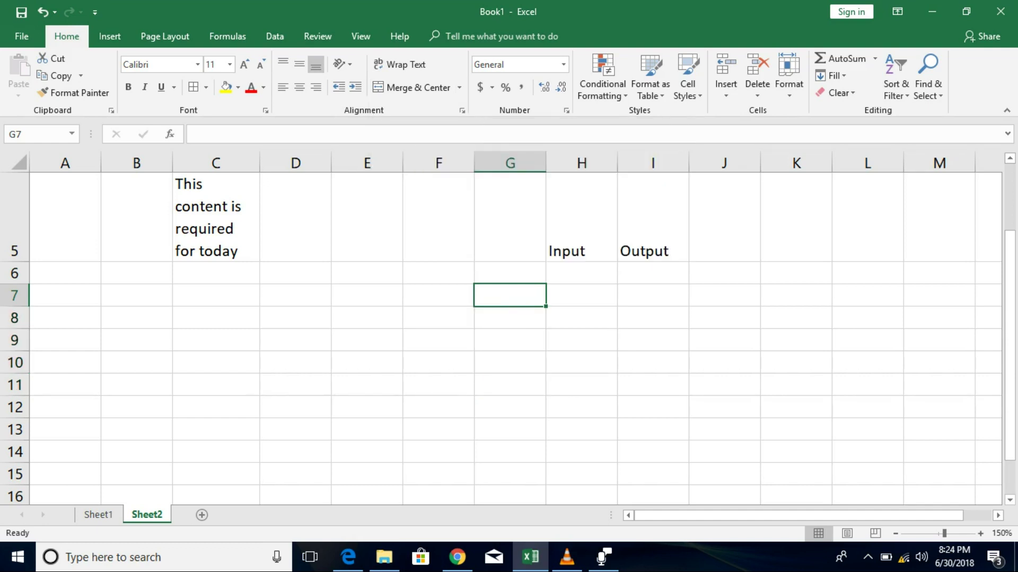
type("po")
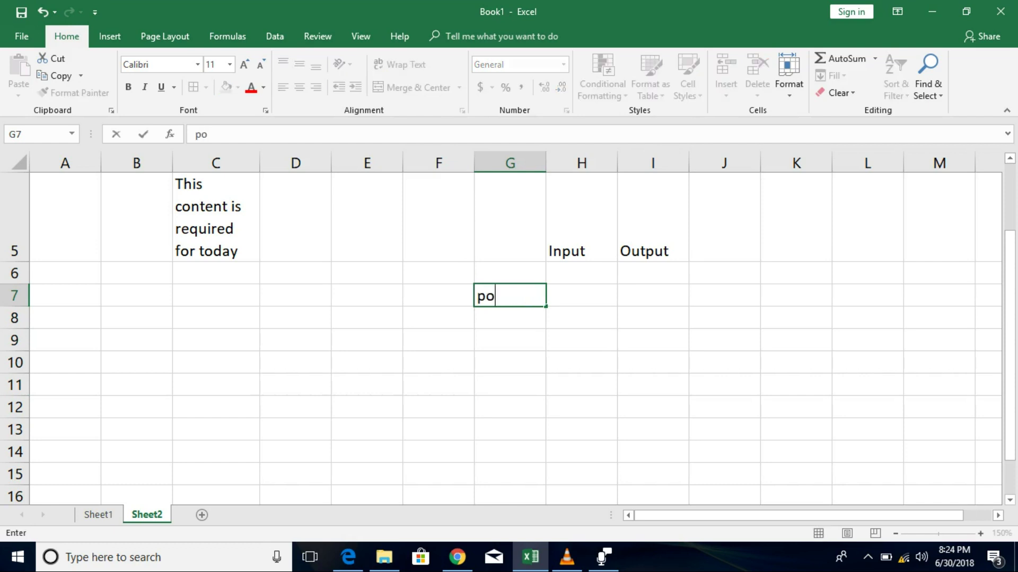
type("wer supply")
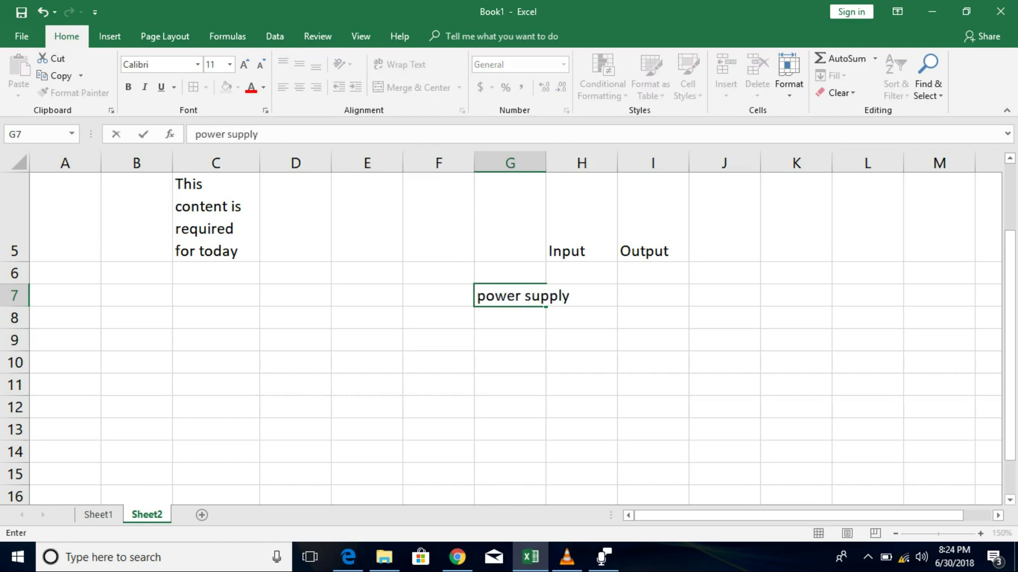
key("Return")
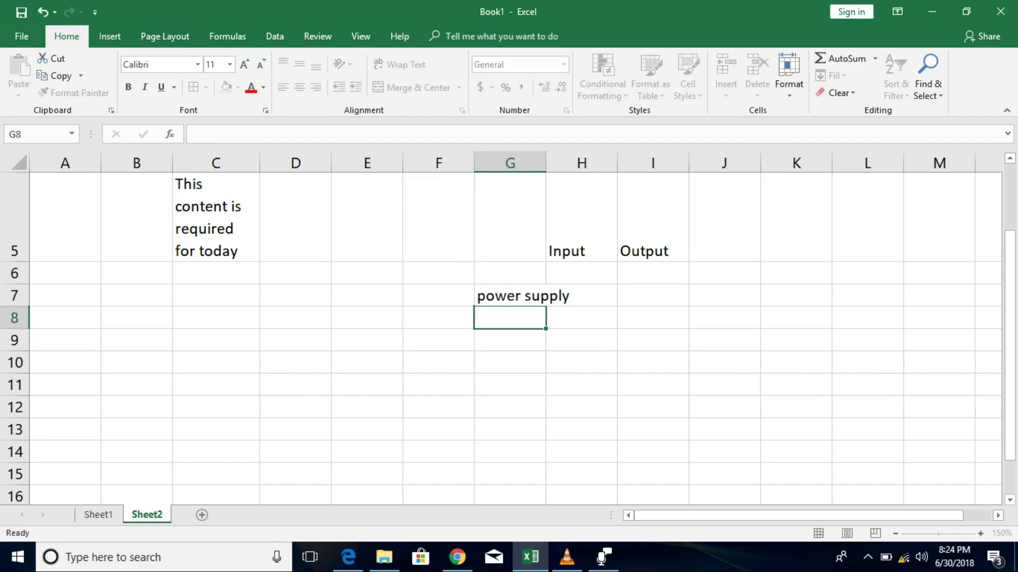
Merge cells G7:H7 containing the power supply text using Merge Across
left_click_drag(509, 295, 582, 295)
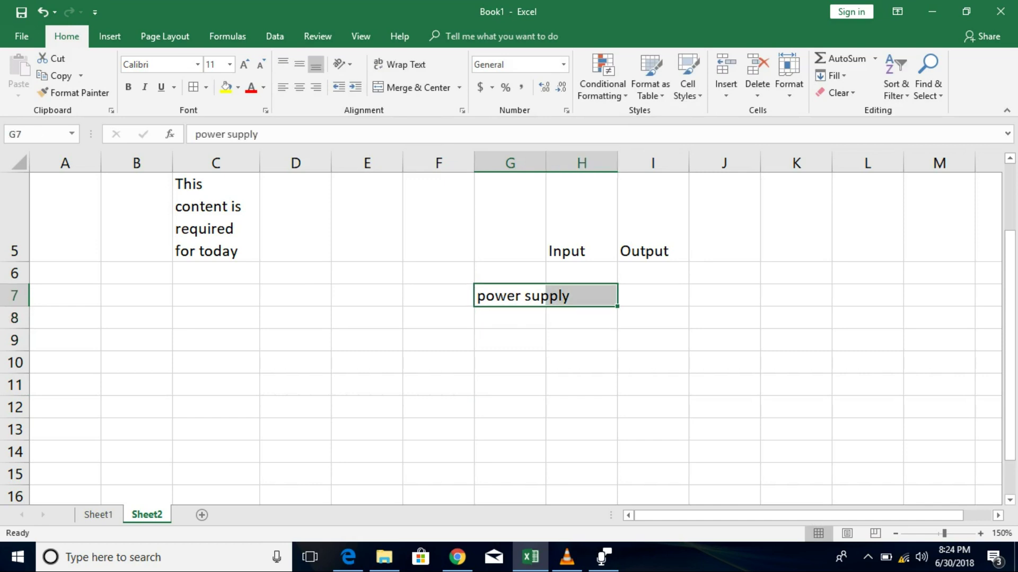
left_click(459, 88)
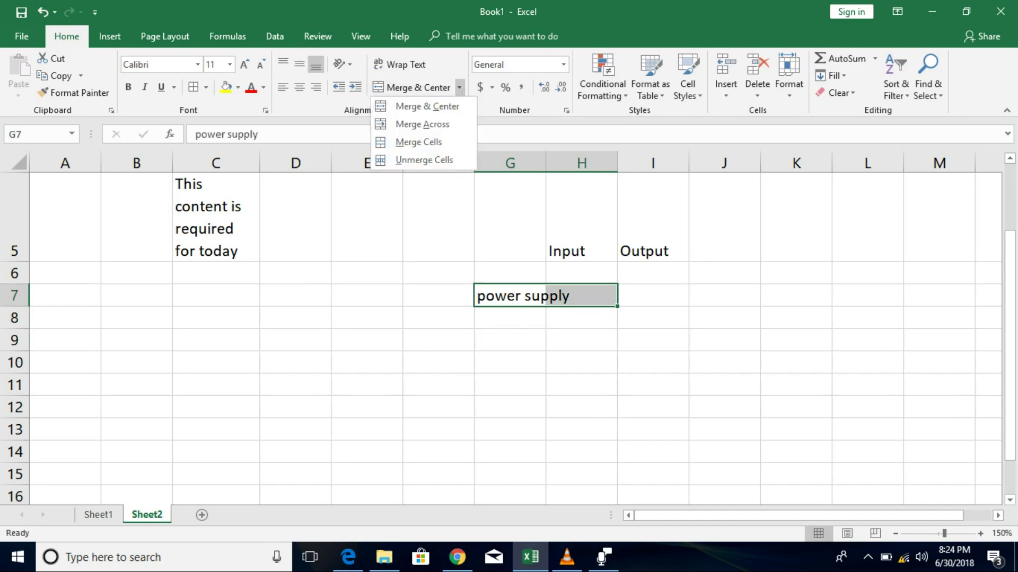
left_click(423, 124)
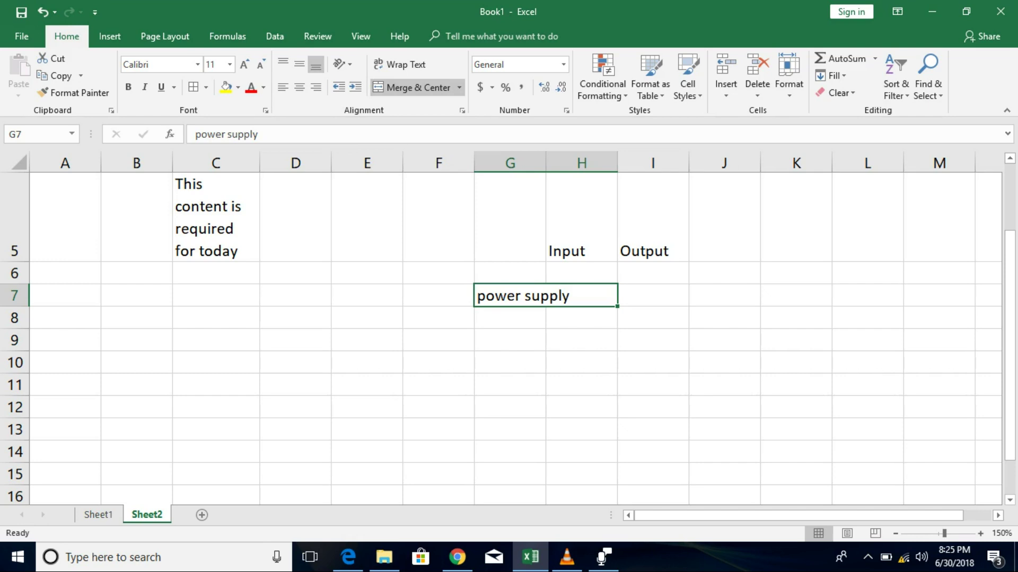
Undo the Merge Across applied to G7:H7
left_click(459, 88)
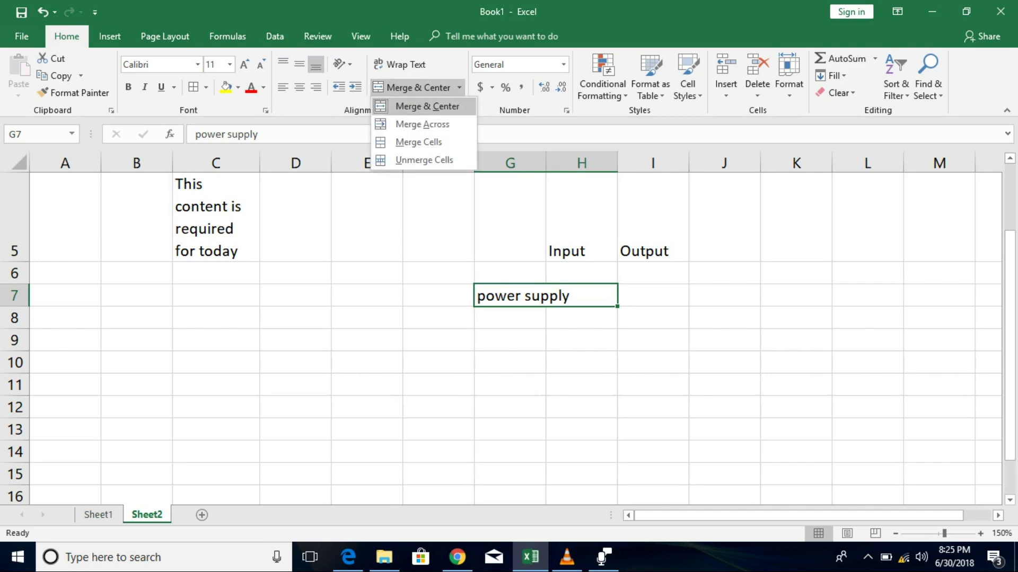
key("Escape")
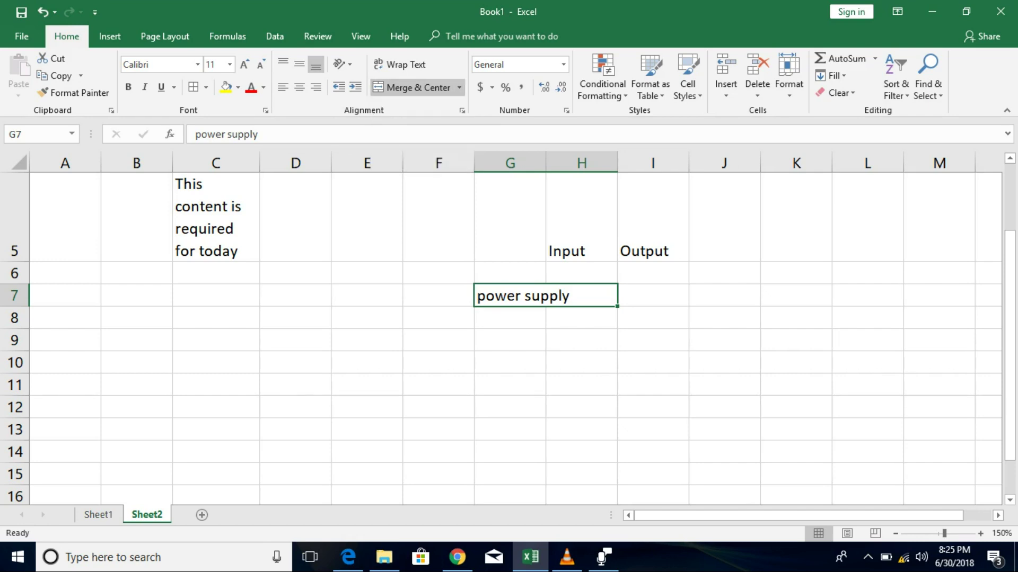
key("ctrl+z")
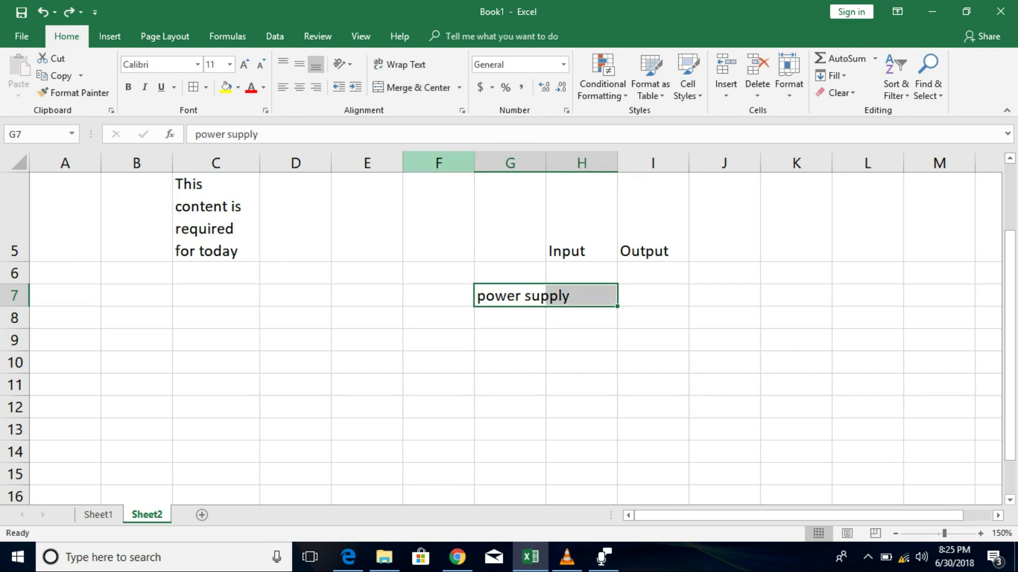
Merge and center the power supply text across cells G7:H7
key("shift+Left")
key("Right")
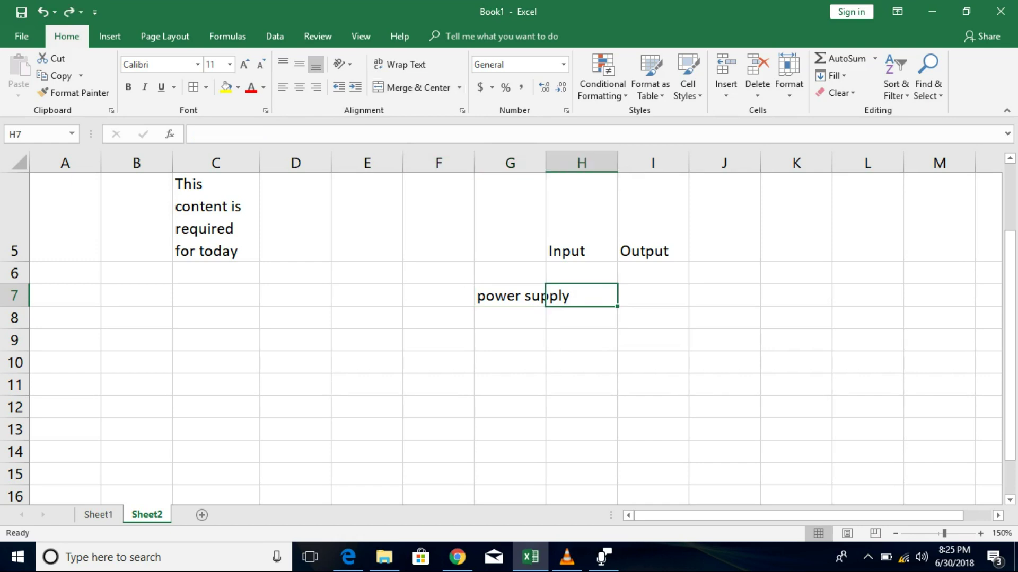
key("Left")
key("shift+Right")
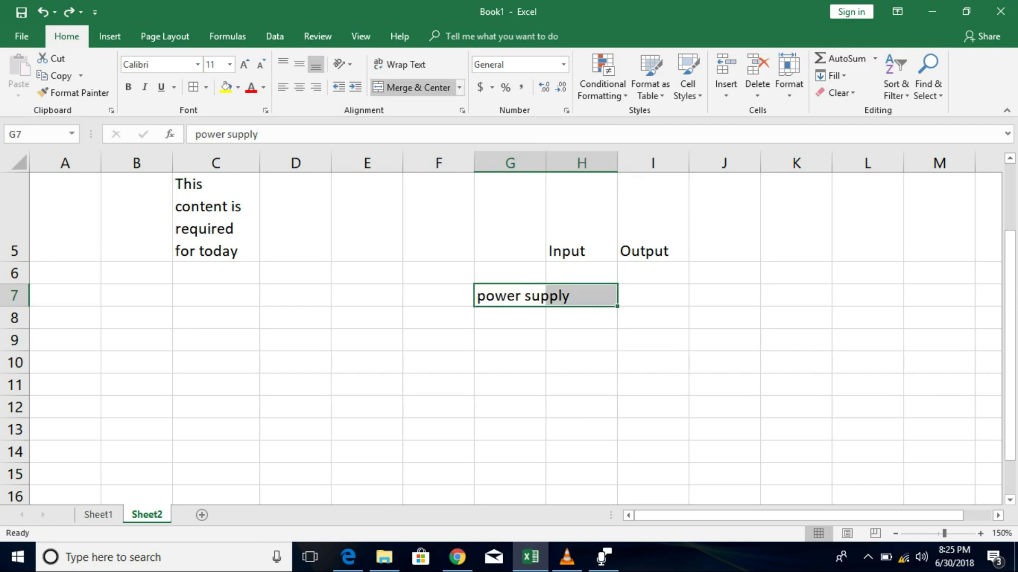
left_click(413, 88)
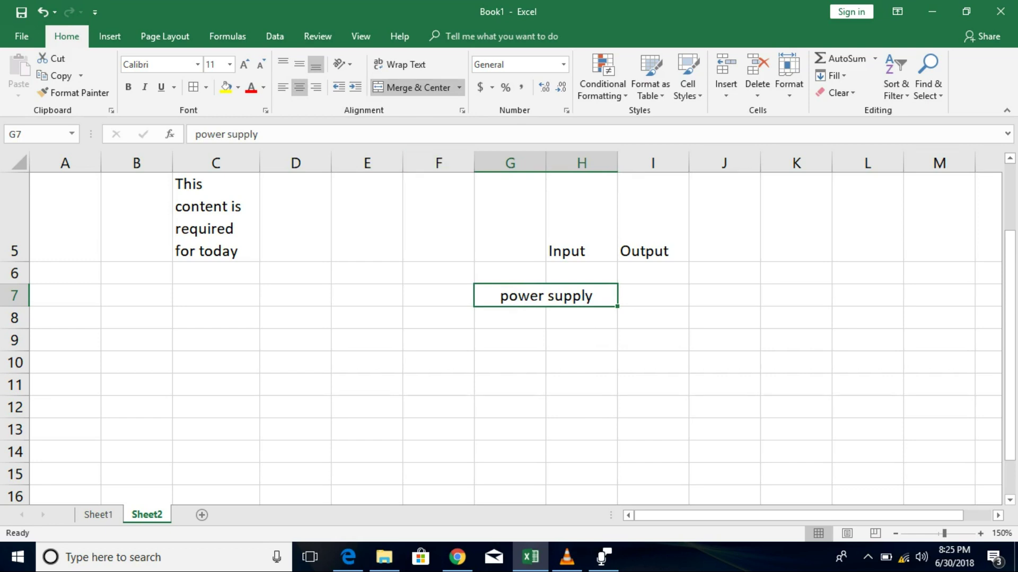
Merge the empty block C8:E11 into a single cell with Merge Cells, and select cell F8
left_click_drag(216, 318, 367, 384)
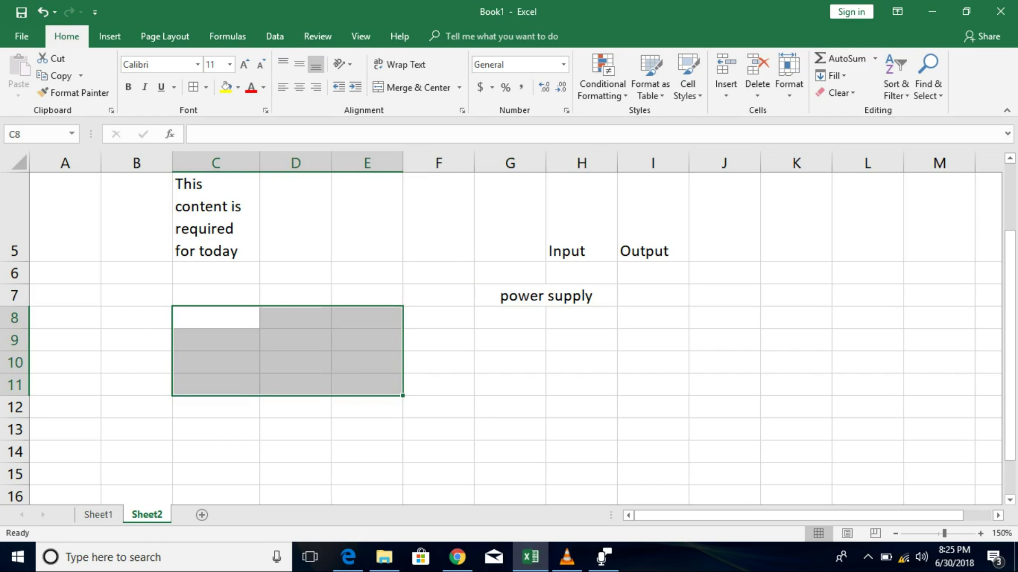
left_click(459, 87)
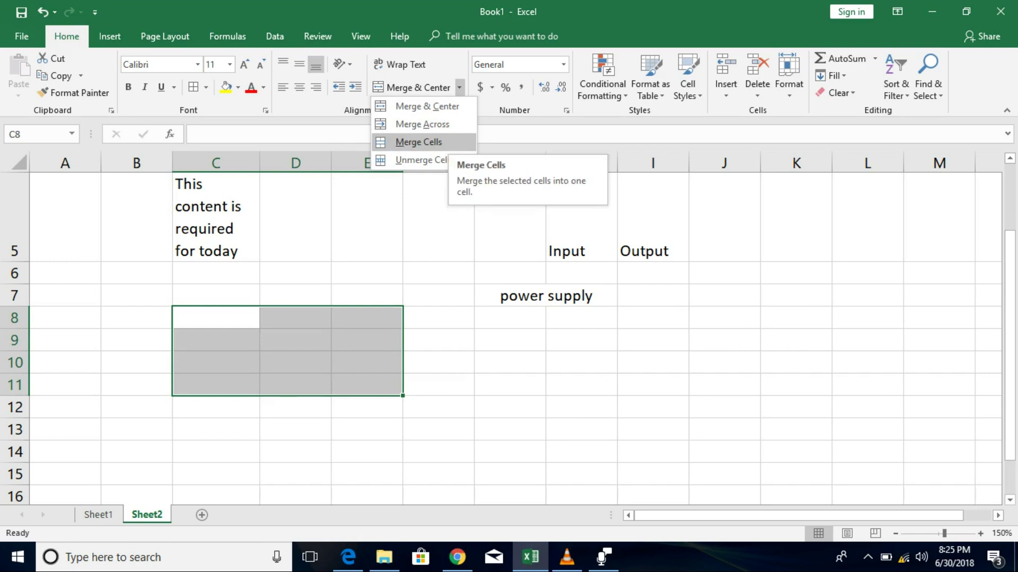
left_click(419, 142)
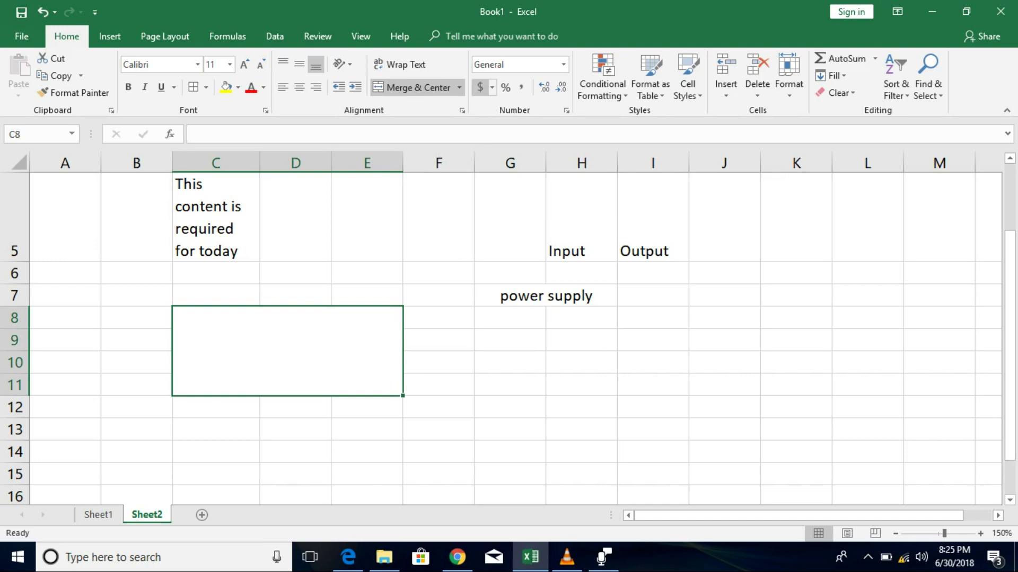
left_click(459, 88)
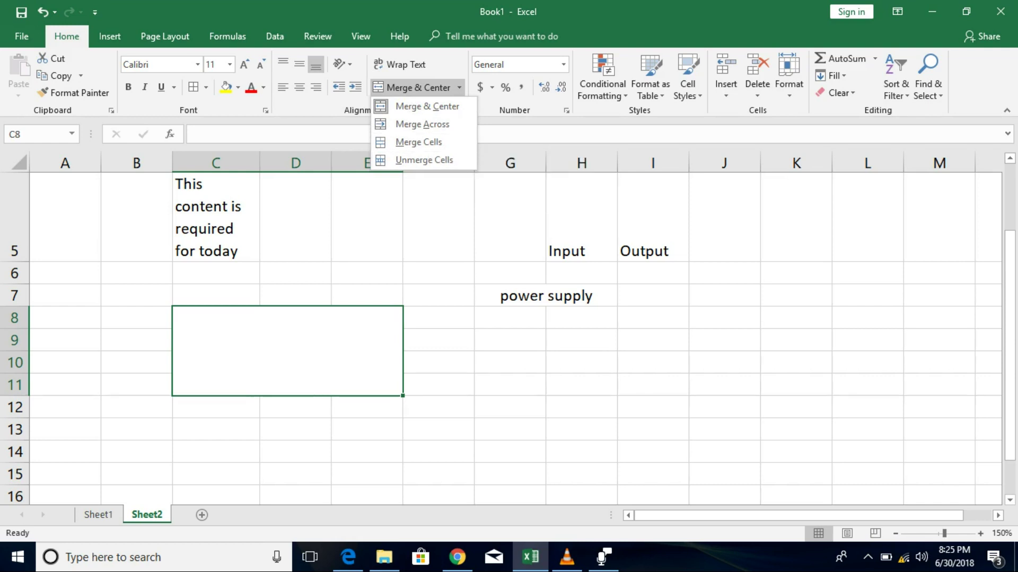
key("Escape")
left_click(438, 318)
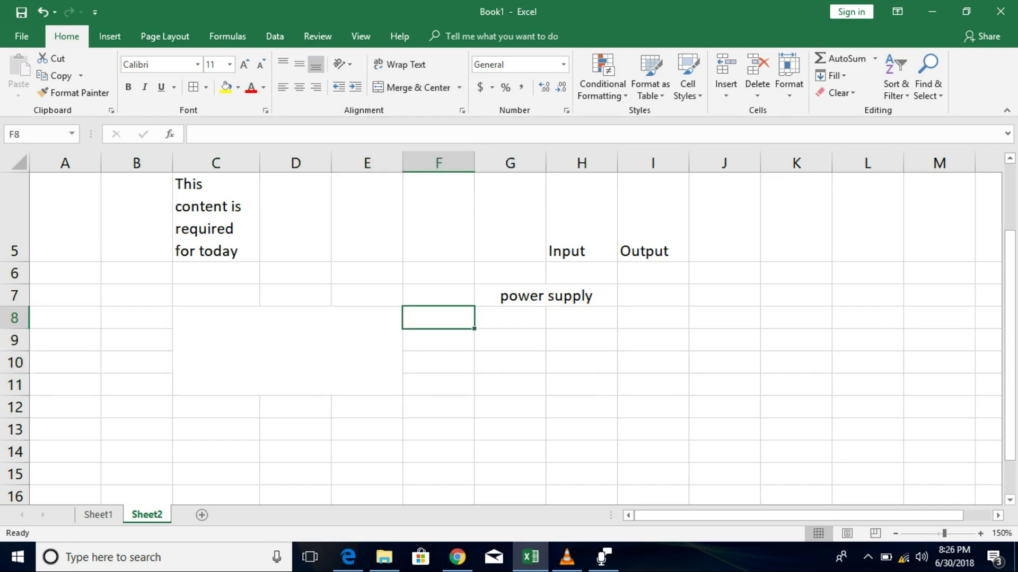